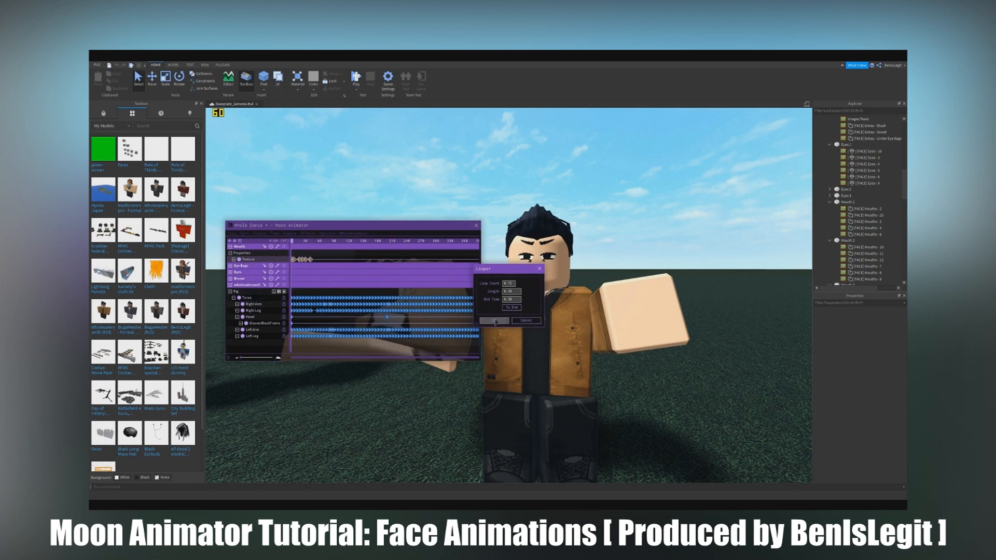
{"action": "left_click", "coordinate": [495, 321]}
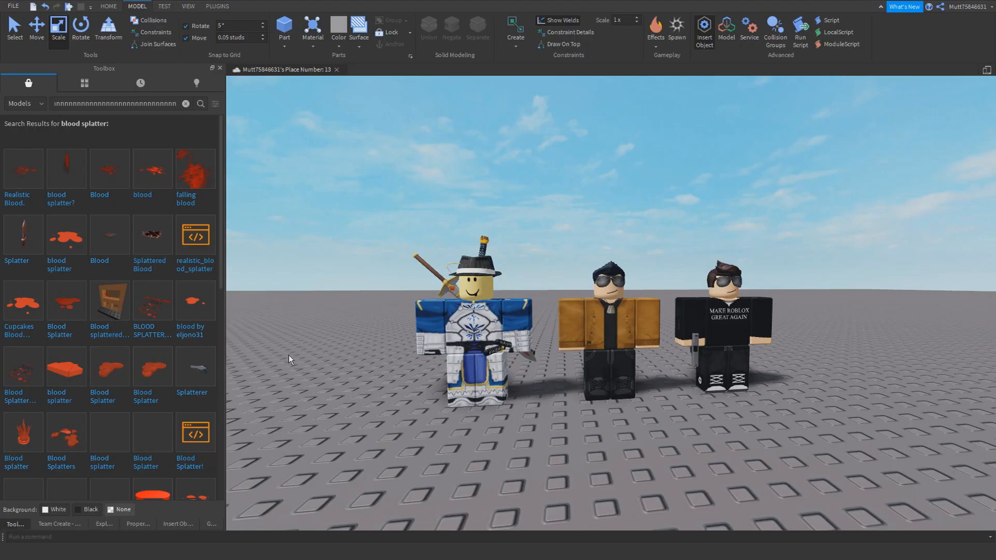
Search the toolbox models for "blood splatter" and browse the results
{"action": "left_click", "coordinate": [186, 104]}
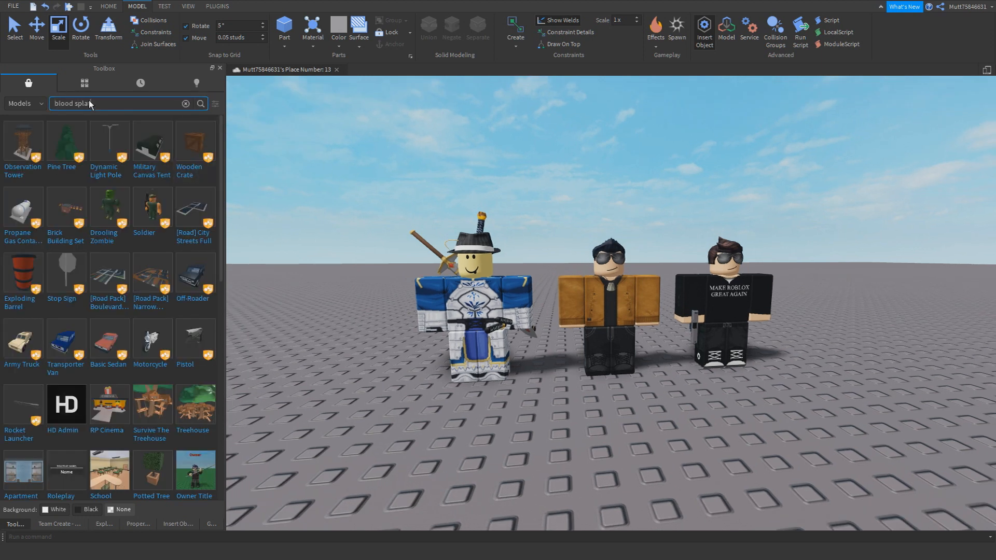
{"action": "type", "text": "tter"}
{"action": "key", "text": "Return"}
{"action": "scroll", "coordinate": [593, 219], "scroll_direction": "down", "scroll_amount": 3}
{"action": "scroll", "coordinate": [593, 220], "scroll_direction": "up", "scroll_amount": 3}
Insert a blood splatter decal pack into the scene and delete its floating note text
{"action": "right_click", "coordinate": [593, 219]}
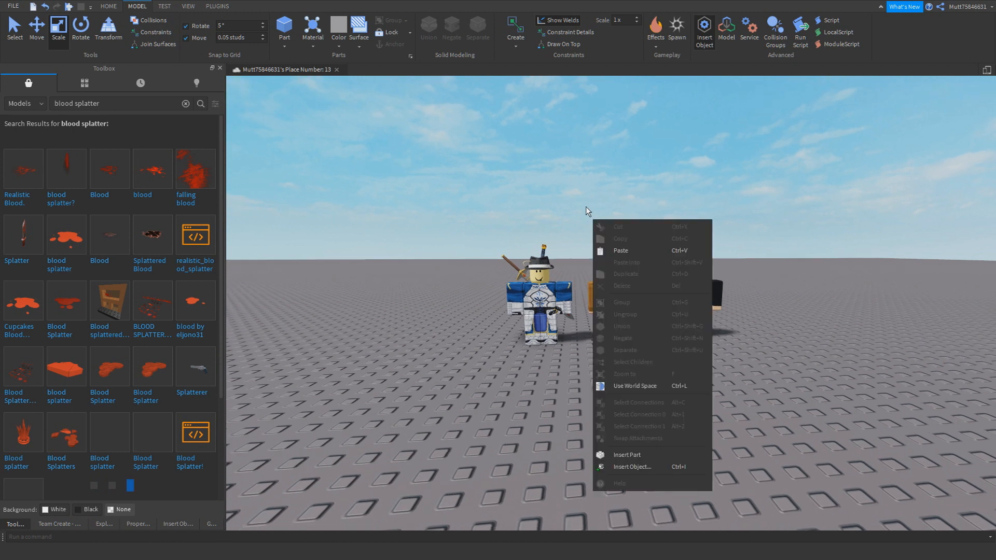
{"action": "right_click_drag", "start_coordinate": [555, 186], "coordinate": [555, 185]}
{"action": "scroll", "coordinate": [555, 186], "scroll_direction": "down", "scroll_amount": 2}
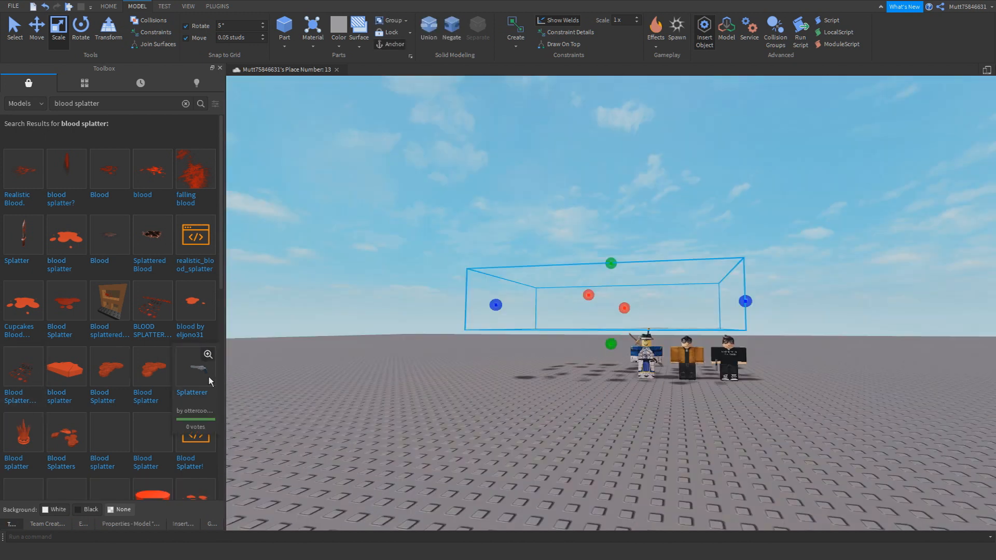
{"action": "key", "text": "f"}
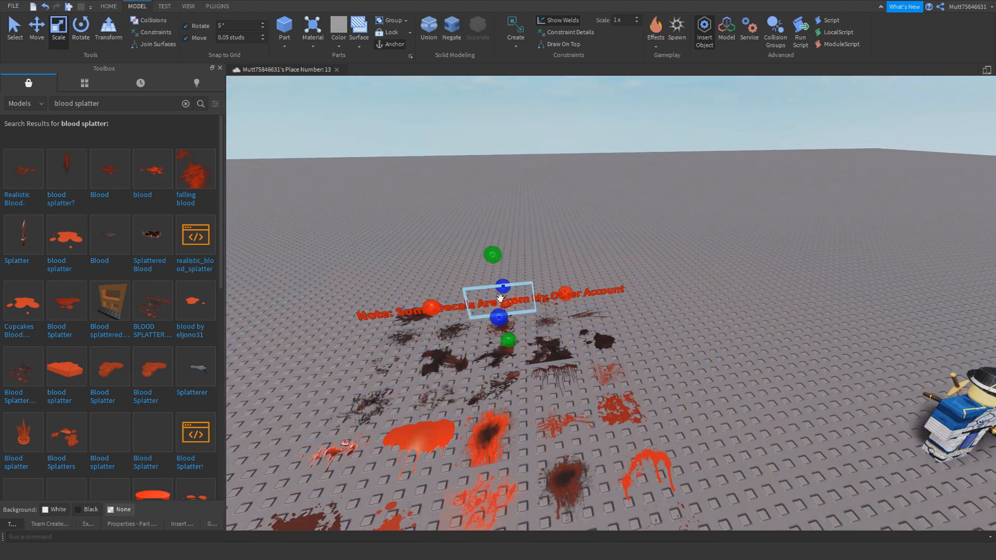
{"action": "key", "text": "Delete"}
{"action": "right_click_drag", "start_coordinate": [500, 298], "coordinate": [587, 313]}
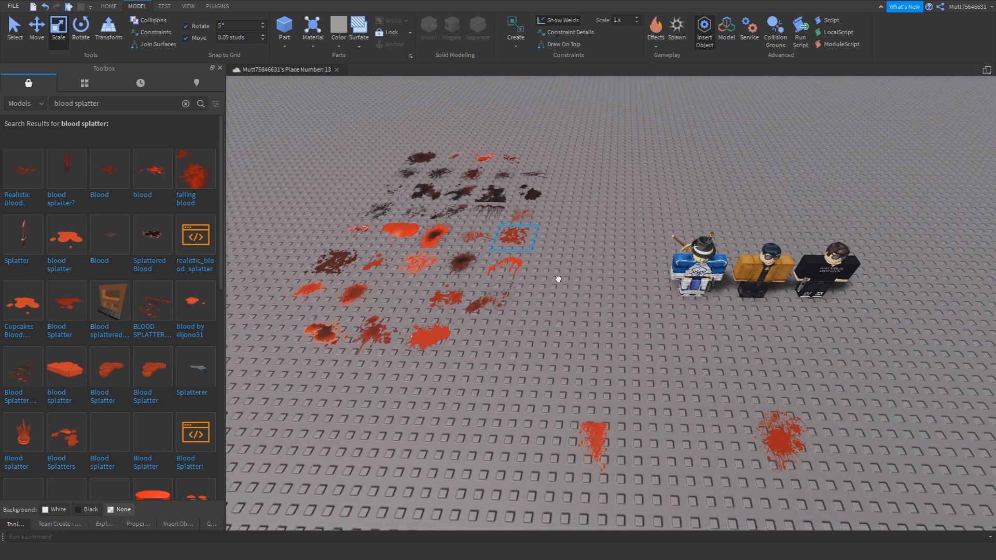
Move chosen red splatters out of the decal pack to the open floor near the characters and delete the remaining ones
{"action": "key", "text": "a"}
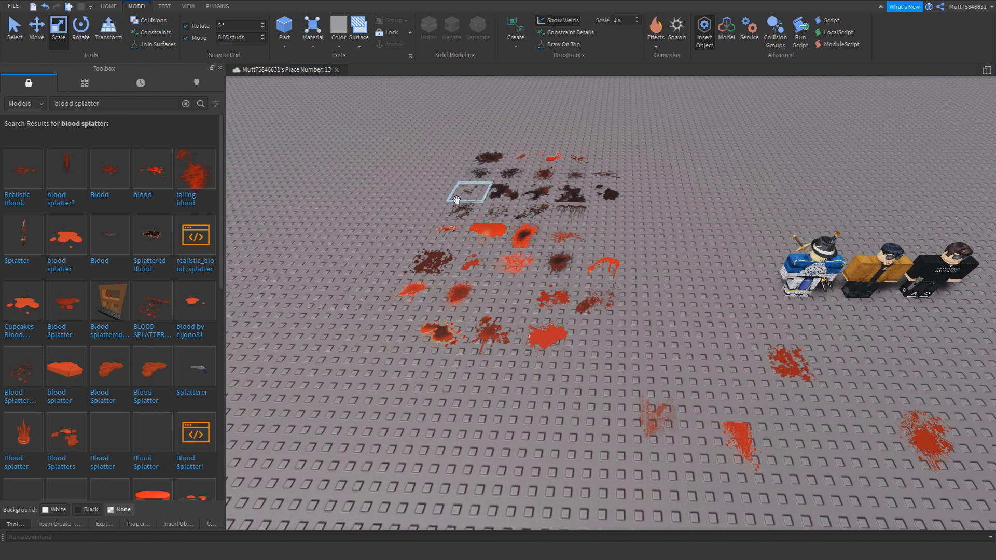
{"action": "left_click_drag", "start_coordinate": [456, 207], "coordinate": [665, 389]}
{"action": "key", "text": "d"}
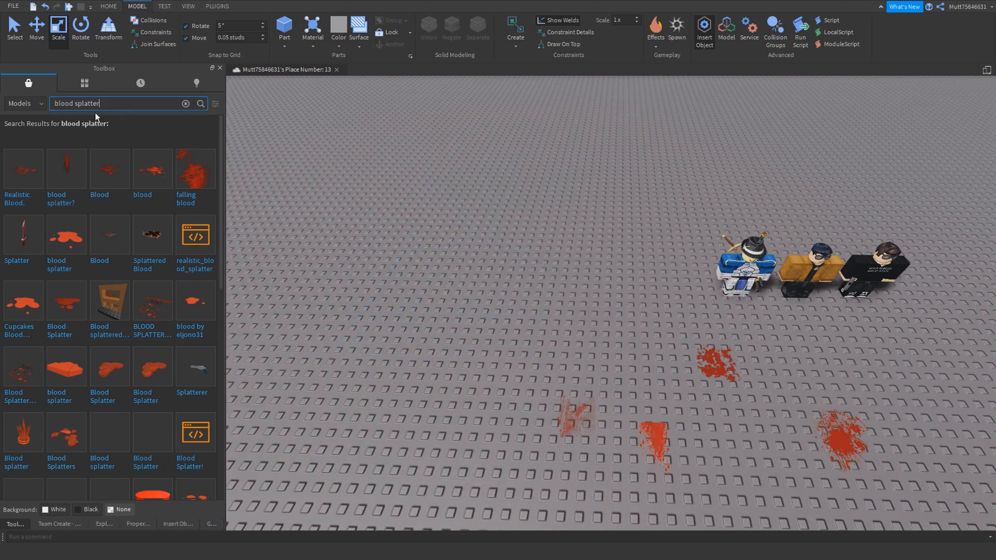
Search the toolbox models for "blood decal" and insert the Blood Decal Pack
{"action": "type", "text": "decal"}
{"action": "key", "text": "Return"}
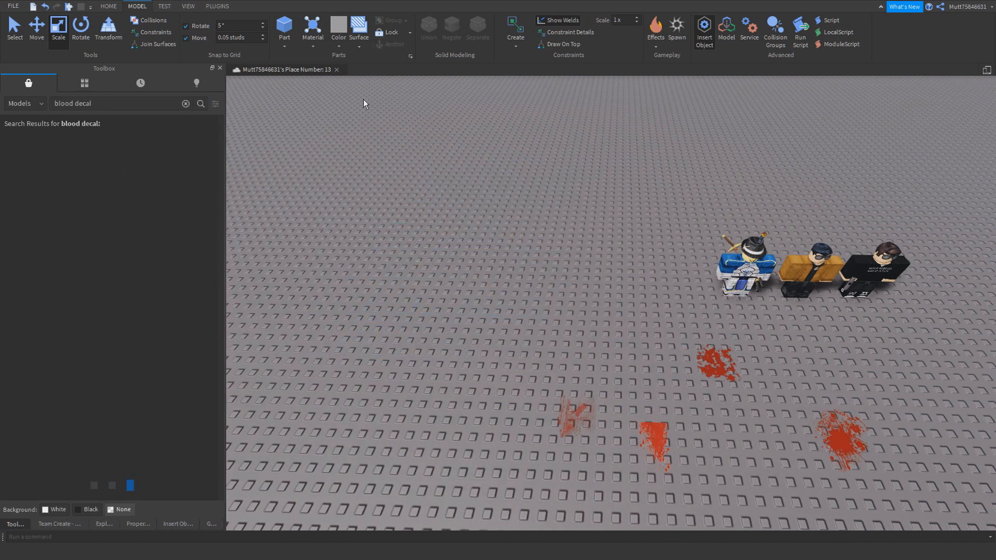
{"action": "scroll", "coordinate": [358, 119], "scroll_direction": "down", "scroll_amount": 3}
{"action": "left_click", "coordinate": [152, 234]}
Rotate and place the inserted Blood Decal Pack flat on the baseplate beside the kept splatters
{"action": "right_click_drag", "start_coordinate": [721, 358], "coordinate": [721, 296]}
{"action": "key", "text": "ctrl+r"}
{"action": "left_click_drag", "start_coordinate": [658, 357], "coordinate": [467, 306]}
{"action": "key", "text": "ctrl+r"}
{"action": "left_click", "coordinate": [616, 282]}
{"action": "right_click_drag", "start_coordinate": [616, 282], "coordinate": [616, 311]}
{"action": "left_click", "coordinate": [524, 270], "text": "alt"}
{"action": "key", "text": "Delete"}
{"action": "left_click_drag", "start_coordinate": [576, 347], "coordinate": [475, 278]}
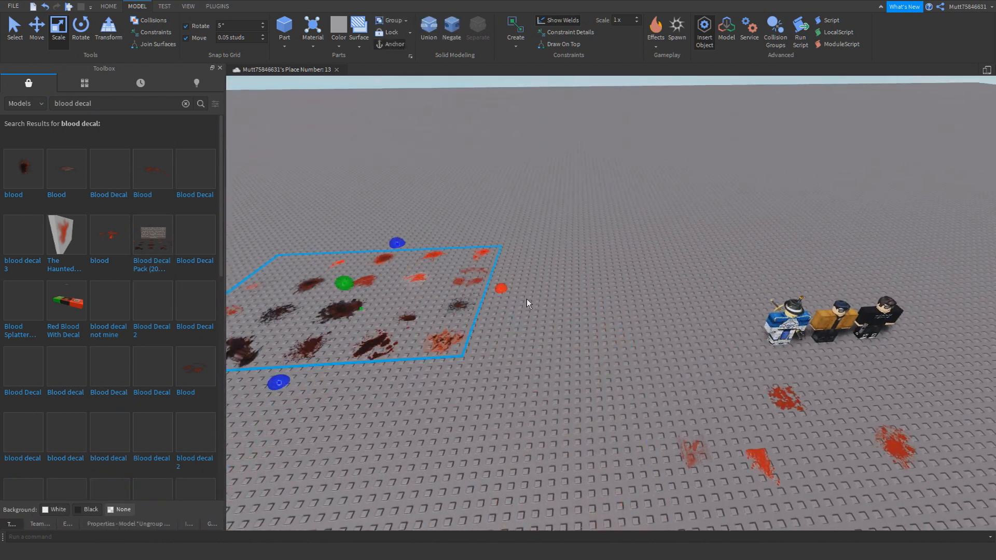
Move the faint red splatter and the four-part splatter from the pack over to the kept splatters
{"action": "right_click_drag", "start_coordinate": [642, 333], "coordinate": [583, 296]}
{"action": "left_click_drag", "start_coordinate": [485, 269], "coordinate": [692, 339]}
{"action": "left_click", "coordinate": [657, 211]}
{"action": "right_click_drag", "start_coordinate": [658, 211], "coordinate": [701, 218]}
{"action": "left_click_drag", "start_coordinate": [367, 215], "coordinate": [825, 416]}
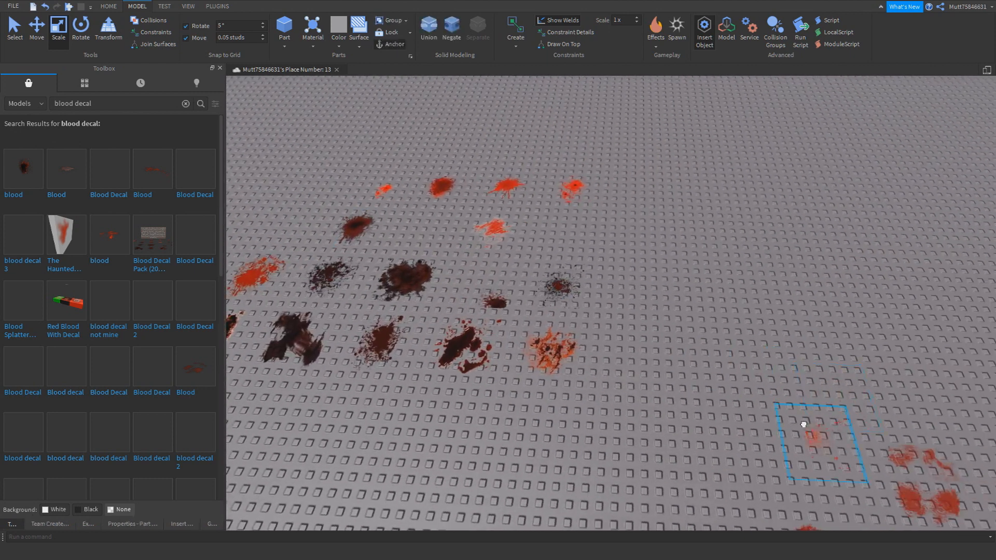
{"action": "right_click_drag", "start_coordinate": [825, 416], "coordinate": [778, 394]}
{"action": "left_click_drag", "start_coordinate": [675, 142], "coordinate": [565, 291]}
{"action": "key", "text": "Delete"}
{"action": "right_click_drag", "start_coordinate": [530, 409], "coordinate": [556, 404]}
{"action": "key", "text": "ctrl+z"}
Add the remaining suitable red splatters to the kept group and delete the rest of the Blood Decal Pack
{"action": "right_click_drag", "start_coordinate": [489, 167], "coordinate": [477, 164]}
{"action": "left_click_drag", "start_coordinate": [323, 228], "coordinate": [621, 291]}
{"action": "right_click_drag", "start_coordinate": [620, 291], "coordinate": [597, 288]}
{"action": "left_click_drag", "start_coordinate": [539, 158], "coordinate": [297, 441]}
{"action": "key", "text": "Delete"}
{"action": "left_click_drag", "start_coordinate": [560, 371], "coordinate": [291, 208]}
{"action": "key", "text": "Delete"}
{"action": "right_click_drag", "start_coordinate": [367, 196], "coordinate": [394, 203]}
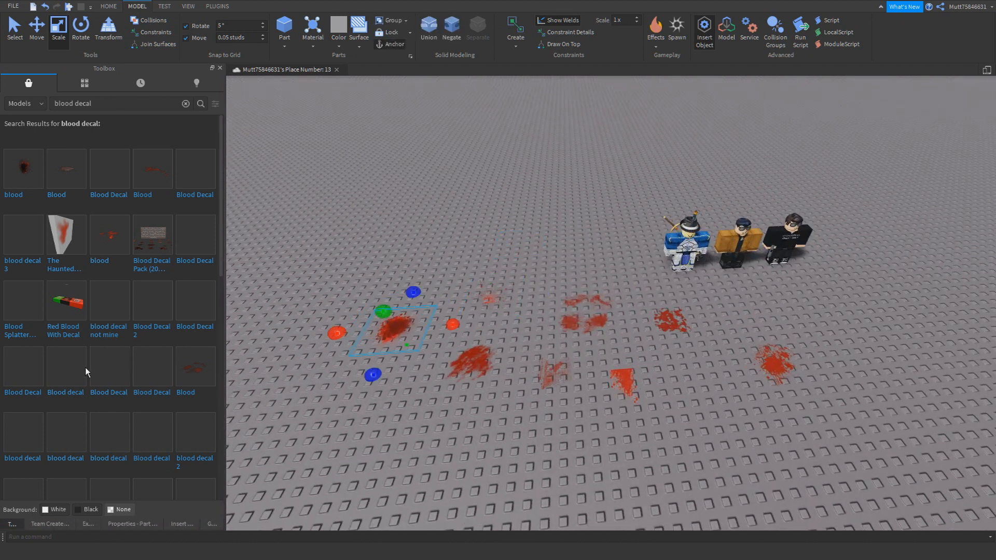
Search the toolbox models for "blood particle" and insert the Realistic Blood emitter to preview its effect
{"action": "type", "text": "blood particle"}
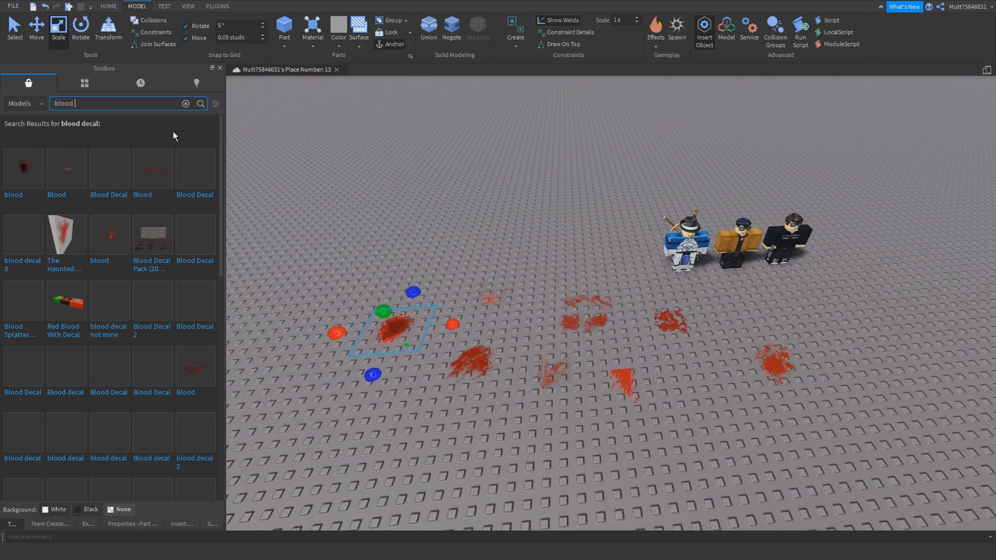
{"action": "key", "text": "Return"}
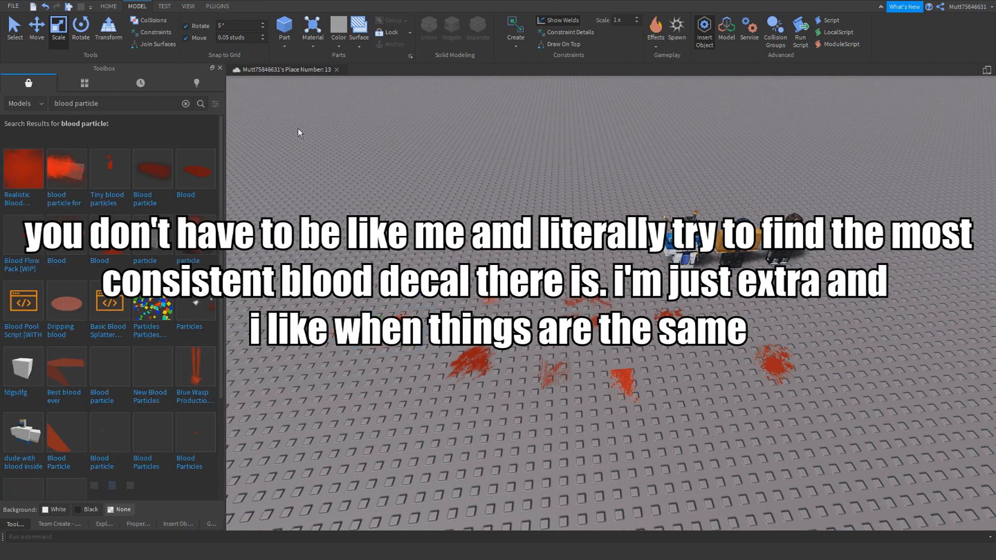
{"action": "left_click_drag", "start_coordinate": [39, 180], "coordinate": [596, 237]}
{"action": "scroll", "coordinate": [596, 237], "scroll_direction": "down", "scroll_amount": 5}
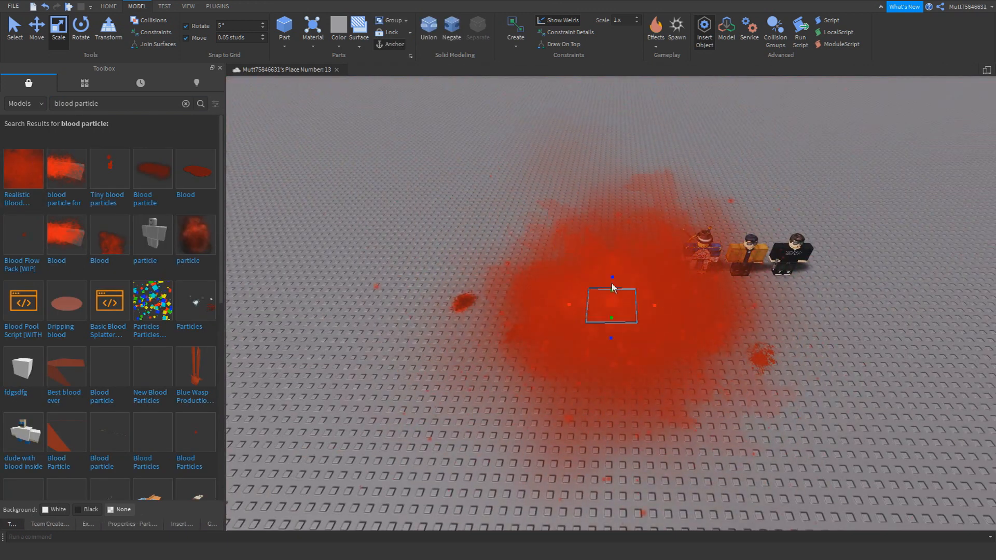
{"action": "right_click_drag", "start_coordinate": [611, 300], "coordinate": [635, 194]}
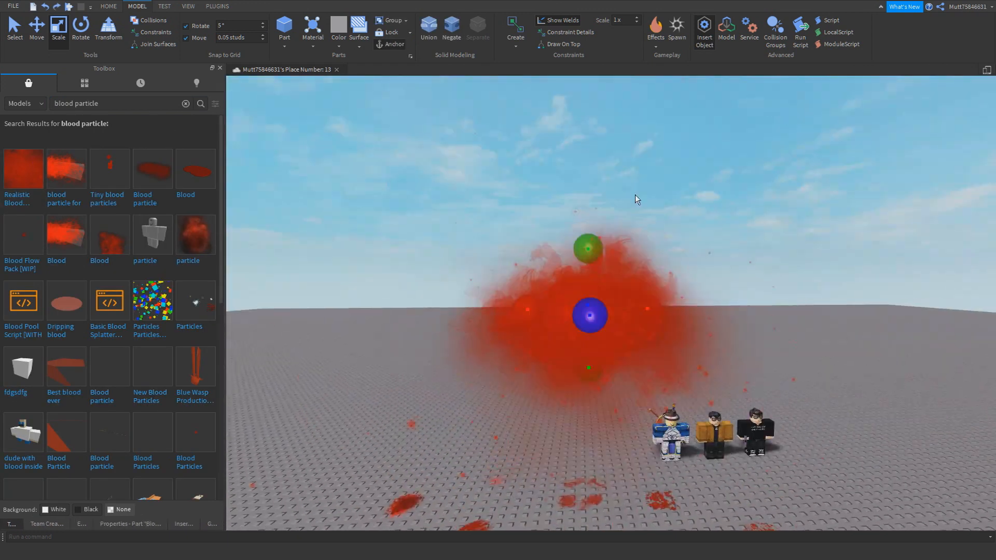
{"action": "scroll", "coordinate": [655, 375], "scroll_direction": "up", "scroll_amount": 2}
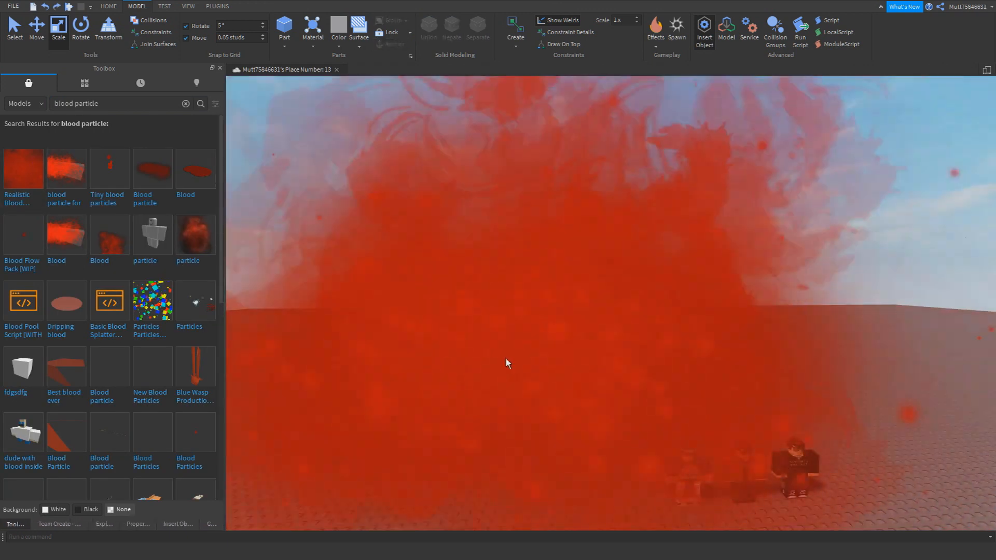
Delete the oversized blood particle effect and place a smaller blood emitter beside the kept splatters
{"action": "right_click_drag", "start_coordinate": [522, 329], "coordinate": [518, 374]}
{"action": "key", "text": "Delete"}
{"action": "key", "text": "d"}
{"action": "key", "text": "w"}
{"action": "right_click", "coordinate": [603, 312]}
{"action": "left_click_drag", "start_coordinate": [621, 362], "coordinate": [483, 378]}
{"action": "key", "text": "w"}
{"action": "key", "text": "s"}
{"action": "right_click_drag", "start_coordinate": [517, 241], "coordinate": [544, 188]}
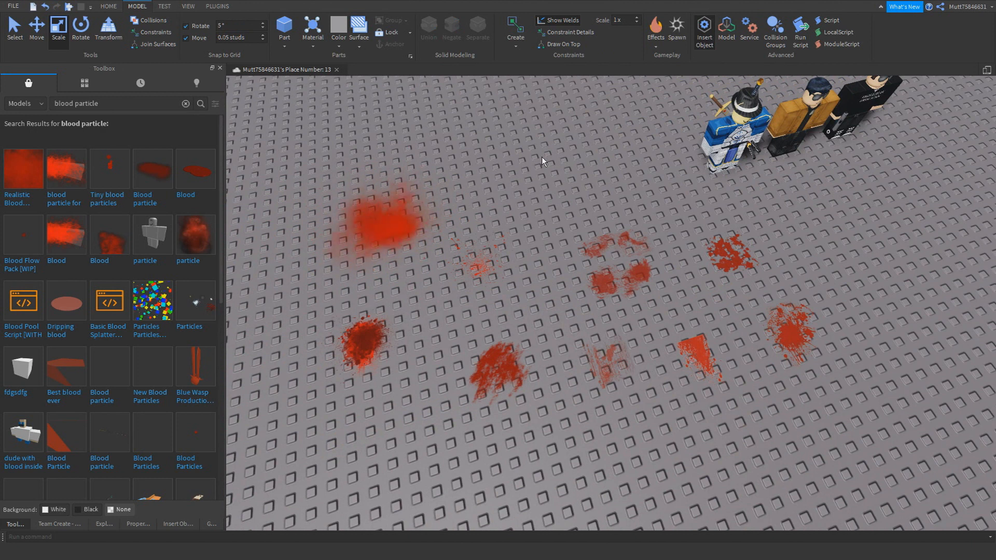
Search the toolbox meshes for "head" and insert the HEAD mesh near the characters
{"action": "right_click_drag", "start_coordinate": [542, 156], "coordinate": [576, 121]}
{"action": "key", "text": "w"}
{"action": "left_click", "coordinate": [84, 83]}
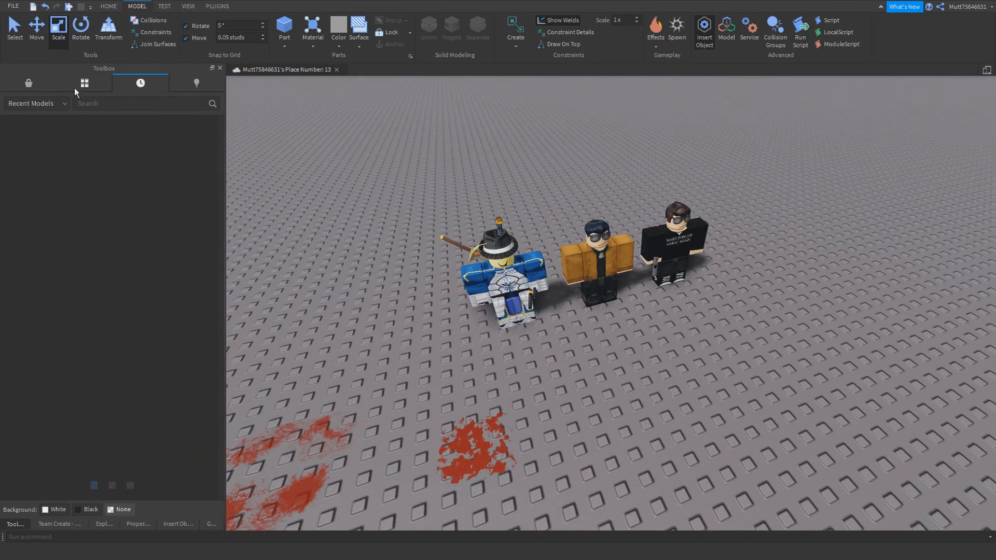
{"action": "left_click", "coordinate": [111, 106]}
{"action": "type", "text": "head"}
{"action": "key", "text": "Return"}
{"action": "left_click", "coordinate": [94, 189]}
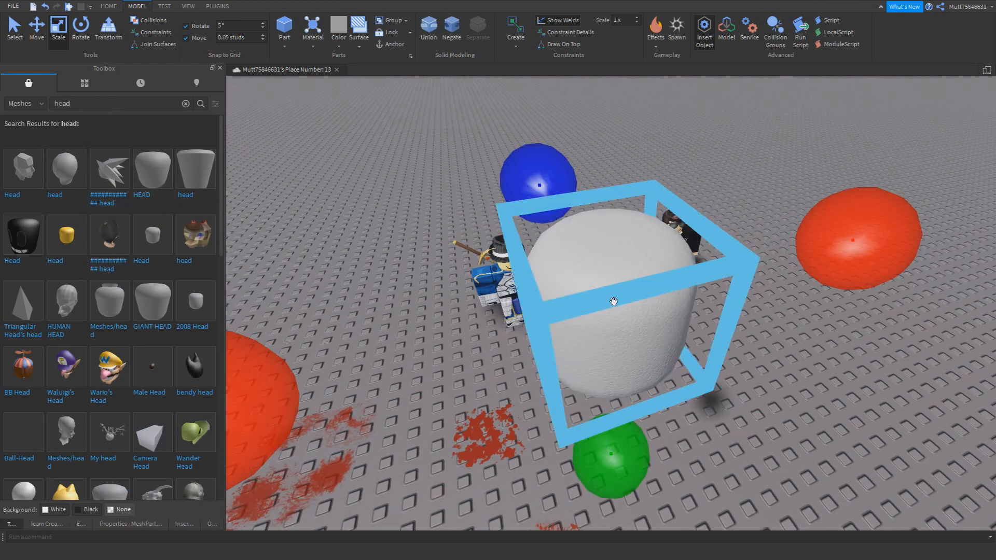
Fit the inserted HEAD mesh over the head of the character in the tan jacket, using that head's properties as reference
{"action": "right_click_drag", "start_coordinate": [611, 301], "coordinate": [617, 266]}
{"action": "key", "text": "d"}
{"action": "left_click", "coordinate": [617, 265]}
{"action": "key", "text": "a"}
{"action": "left_click", "coordinate": [112, 524]}
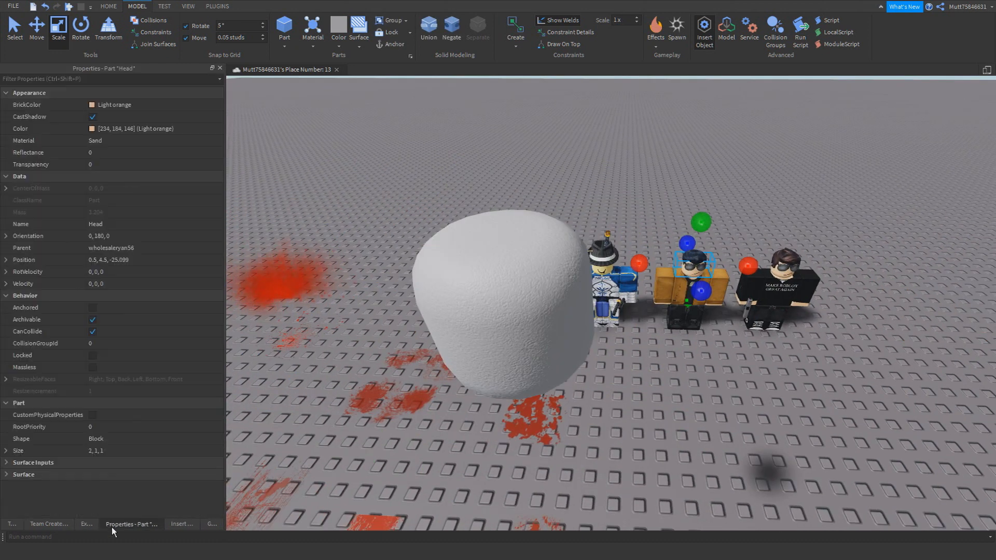
{"action": "left_click", "coordinate": [499, 297]}
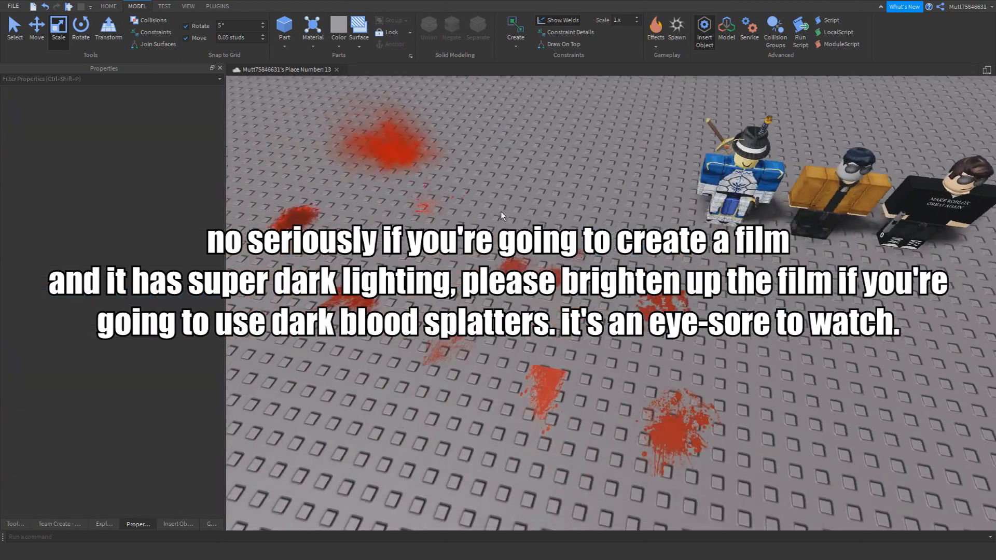
Collapse the character models in the hierarchy and put the blood splatter Decal inside the HEAD mesh
{"action": "left_click", "coordinate": [391, 200]}
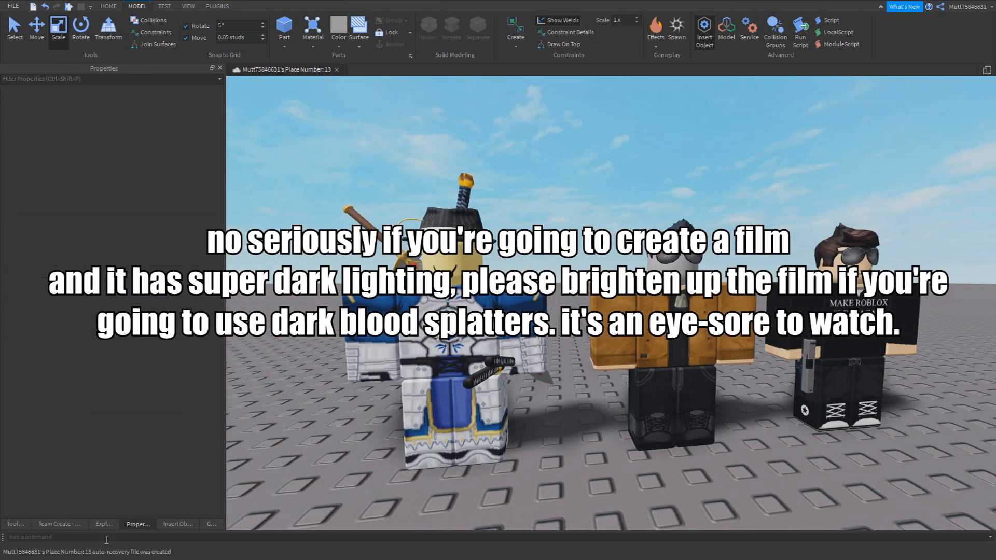
{"action": "left_click", "coordinate": [102, 521]}
{"action": "scroll", "coordinate": [76, 177], "scroll_direction": "up", "scroll_amount": 5}
{"action": "left_click", "coordinate": [23, 138]}
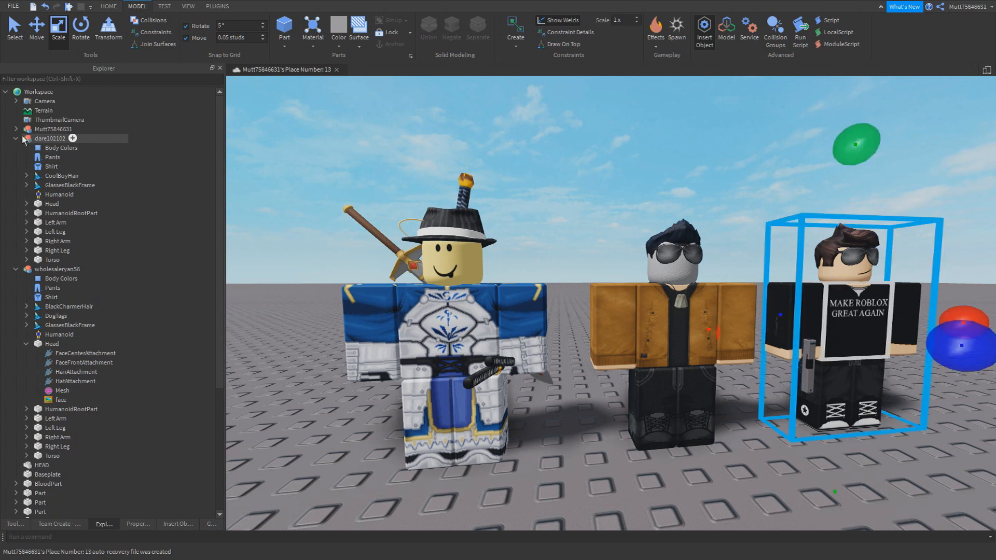
{"action": "left_click", "coordinate": [16, 138]}
{"action": "left_click", "coordinate": [16, 147]}
{"action": "left_click", "coordinate": [39, 157]}
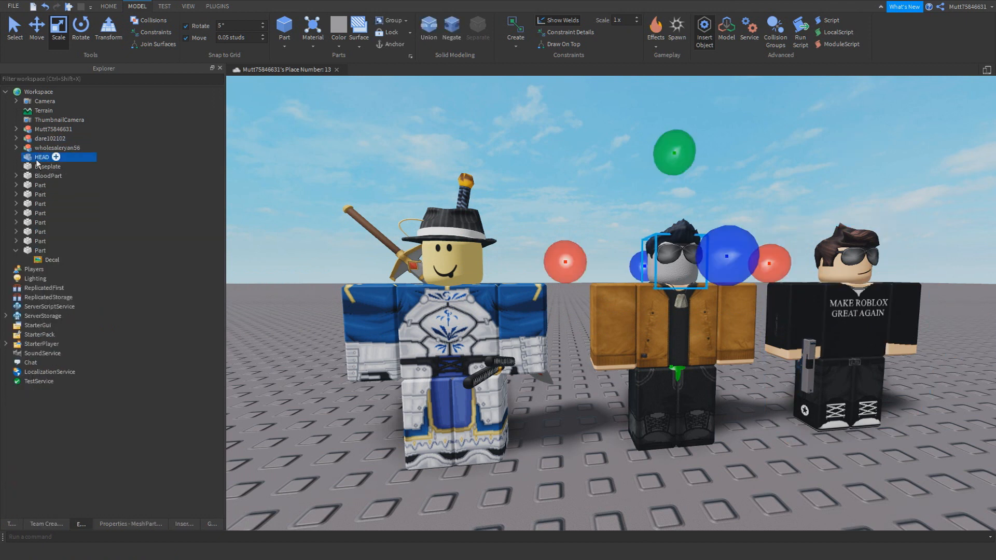
{"action": "left_click_drag", "start_coordinate": [44, 260], "coordinate": [37, 157]}
Set the Face property of the HEAD mesh's blood decal to Back
{"action": "key", "text": "f"}
{"action": "left_click", "coordinate": [130, 524]}
{"action": "left_click", "coordinate": [98, 190]}
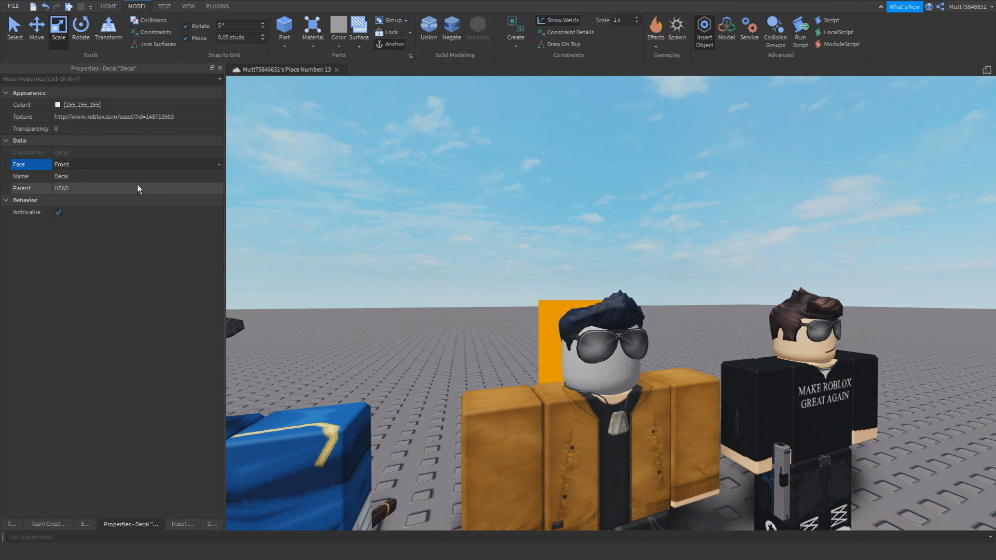
{"action": "left_click", "coordinate": [95, 182]}
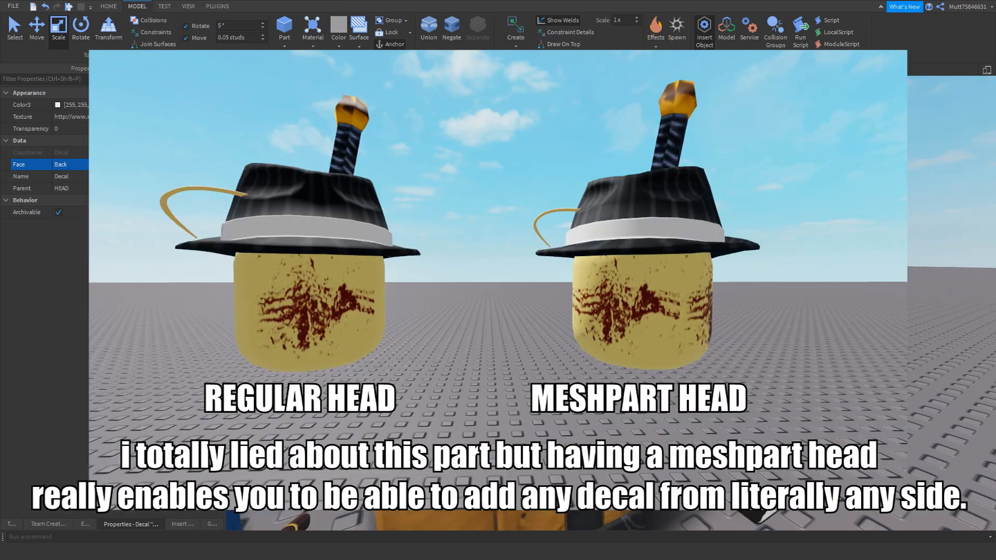
Move the Bloodsplatter mesh into the Head of the character in the tan jacket
{"action": "left_click", "coordinate": [85, 524]}
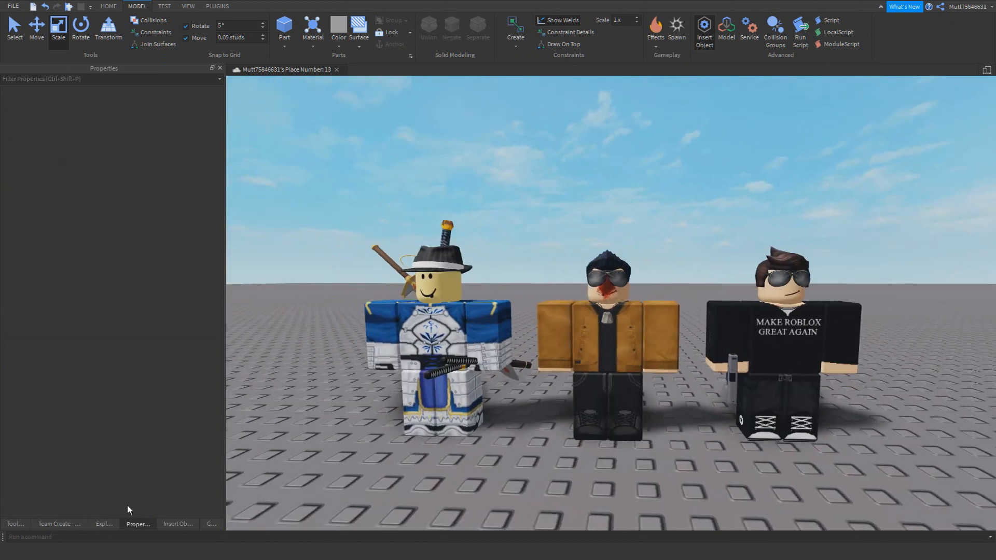
{"action": "left_click", "coordinate": [104, 524]}
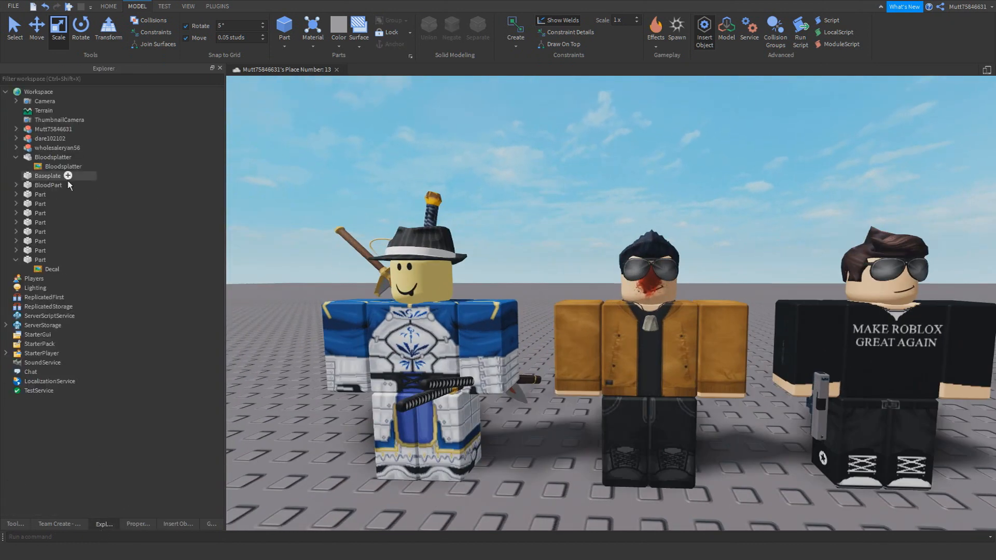
{"action": "left_click", "coordinate": [16, 148]}
{"action": "left_click_drag", "start_coordinate": [47, 357], "coordinate": [52, 223]}
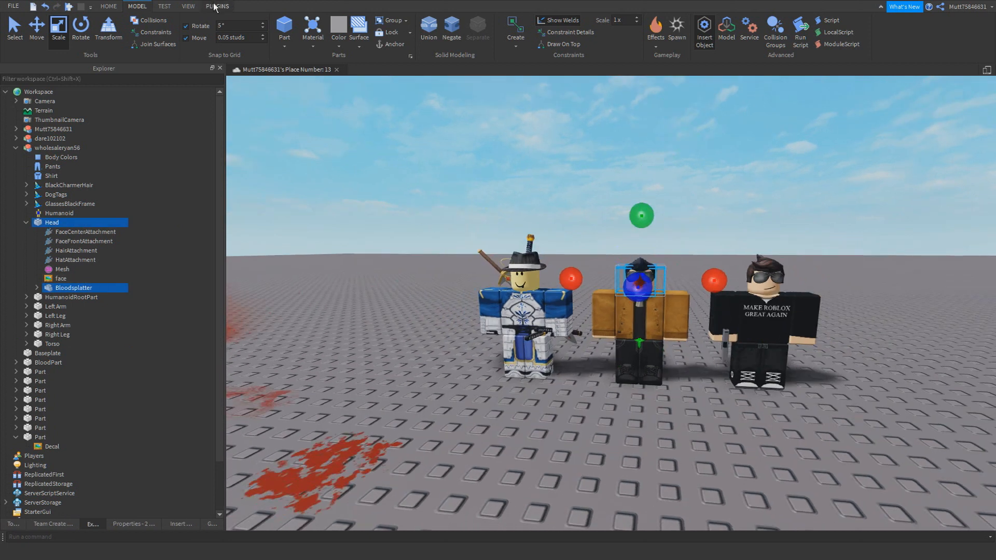
Weld the Bloodsplatter mesh to the character's Head in place with Easy Weld, leaving Animatable off
{"action": "left_click", "coordinate": [215, 6]}
{"action": "left_click", "coordinate": [362, 31]}
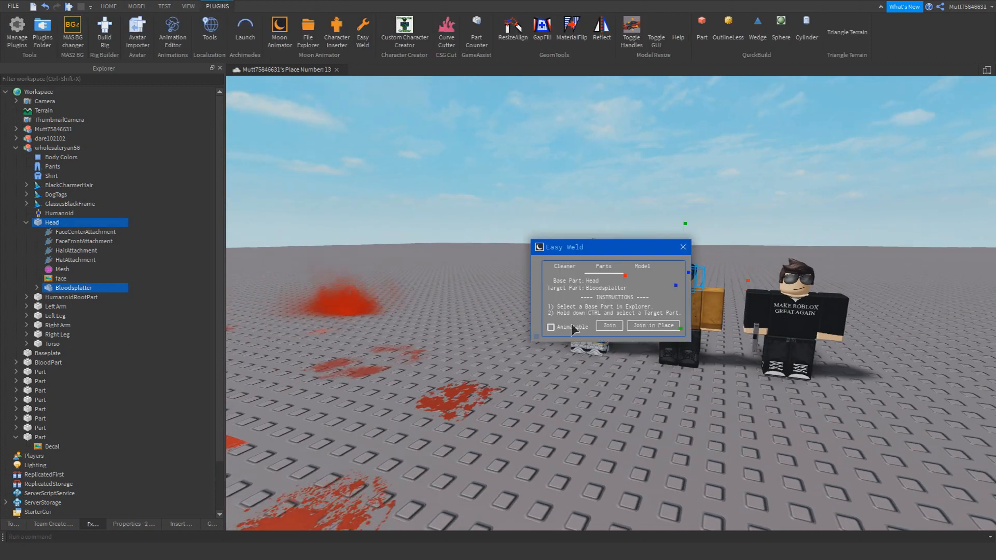
{"action": "left_click", "coordinate": [651, 328]}
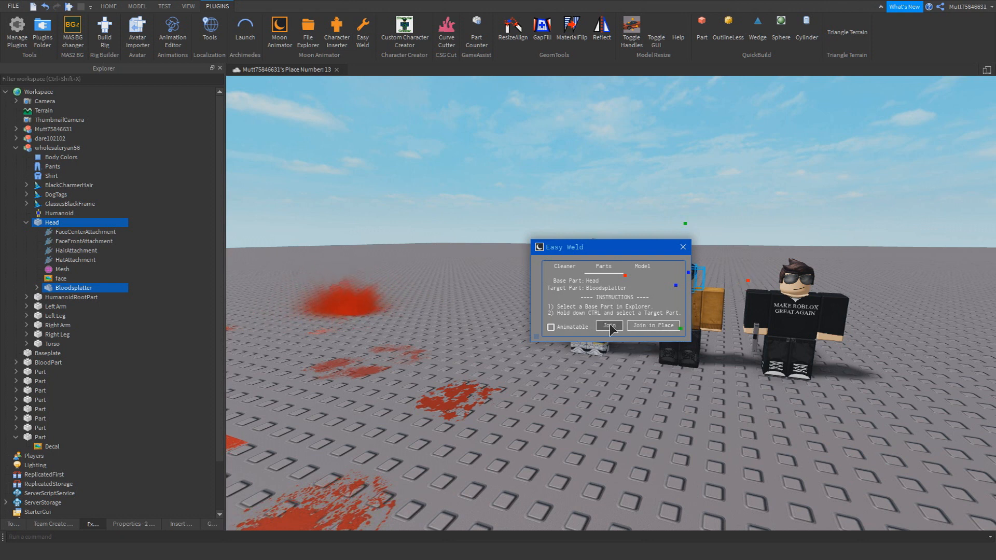
{"action": "left_click", "coordinate": [652, 326]}
{"action": "scroll", "coordinate": [674, 264], "scroll_direction": "up", "scroll_amount": 3}
{"action": "left_click", "coordinate": [683, 247]}
Examine the welded blood splatter on the tan-jacketed character's face from near and far
{"action": "right_click_drag", "start_coordinate": [689, 242], "coordinate": [705, 226]}
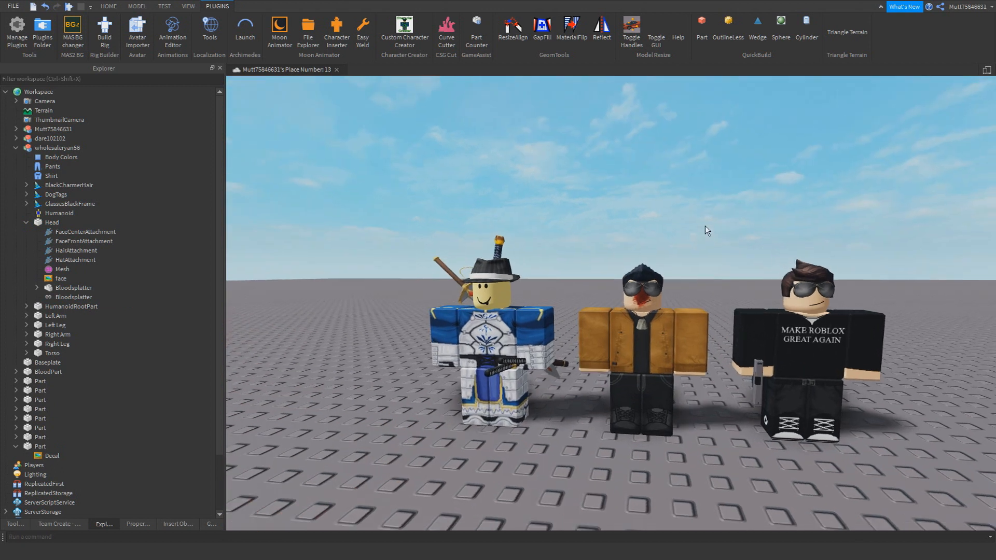
{"action": "scroll", "coordinate": [705, 226], "scroll_direction": "up", "scroll_amount": 3}
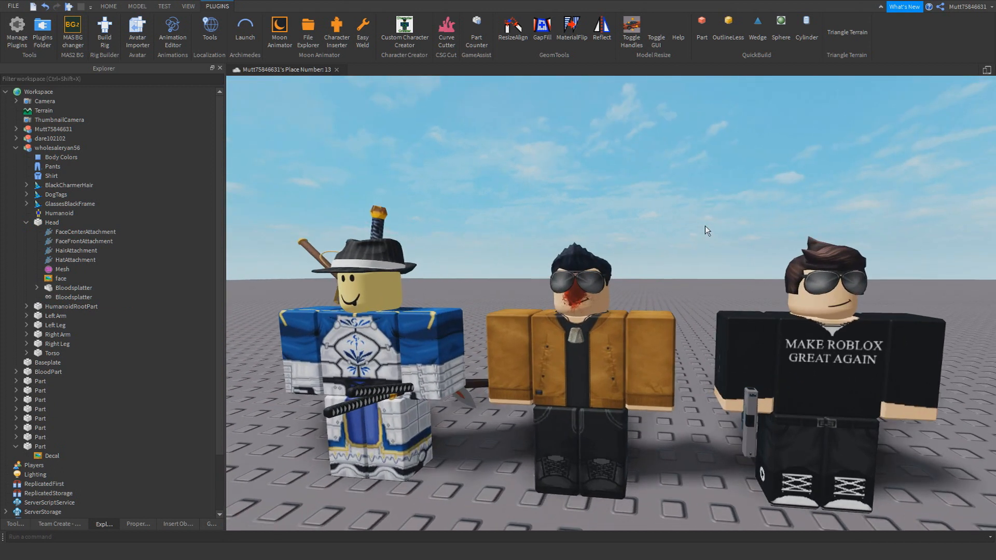
{"action": "key", "text": "s"}
{"action": "key", "text": "q"}
{"action": "key", "text": "w"}
{"action": "right_click_drag", "start_coordinate": [705, 226], "coordinate": [705, 226]}
{"action": "key", "text": "s"}
{"action": "right_click_drag", "start_coordinate": [577, 291], "coordinate": [577, 292]}
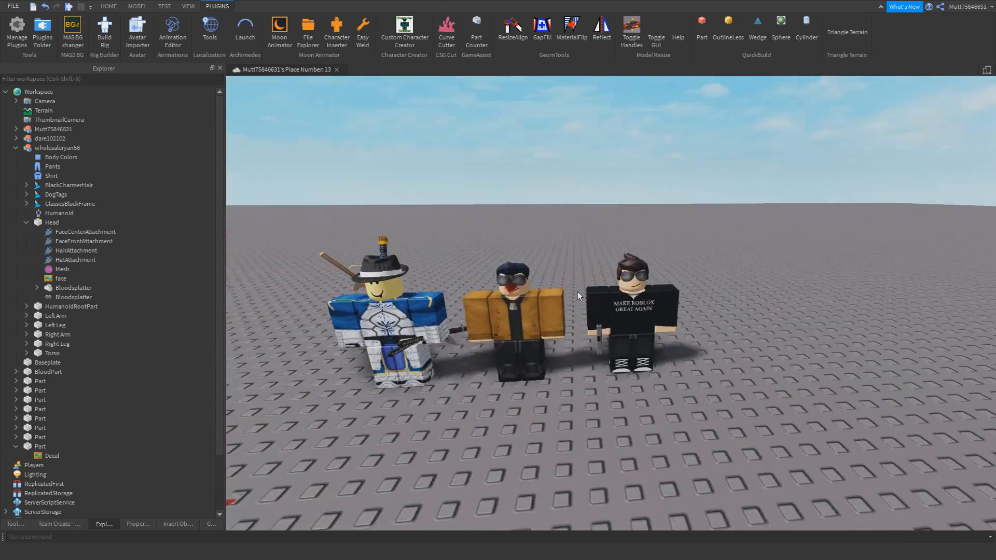
Create a new Moon Animator animation file named WHOLE NO
{"action": "key", "text": "a"}
{"action": "right_click_drag", "start_coordinate": [639, 206], "coordinate": [639, 207]}
{"action": "key", "text": "w"}
{"action": "left_click", "coordinate": [308, 32]}
{"action": "left_click", "coordinate": [304, 32]}
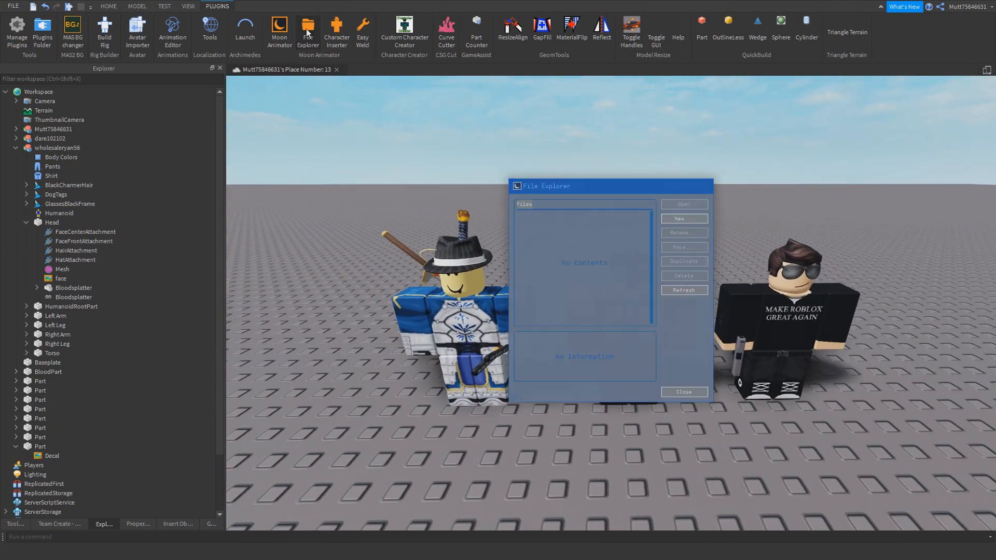
{"action": "left_click", "coordinate": [280, 32]}
{"action": "left_click", "coordinate": [575, 400]}
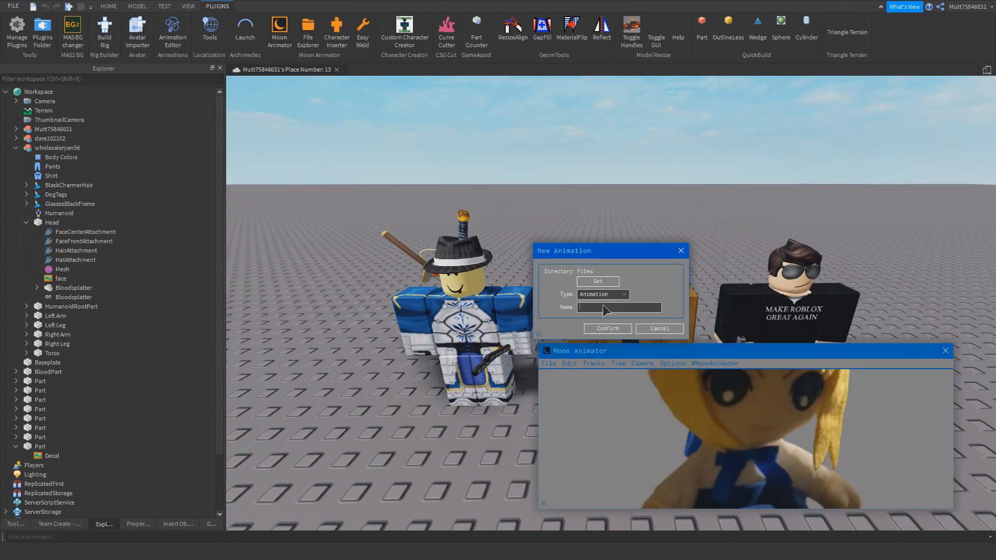
{"action": "left_click", "coordinate": [608, 329]}
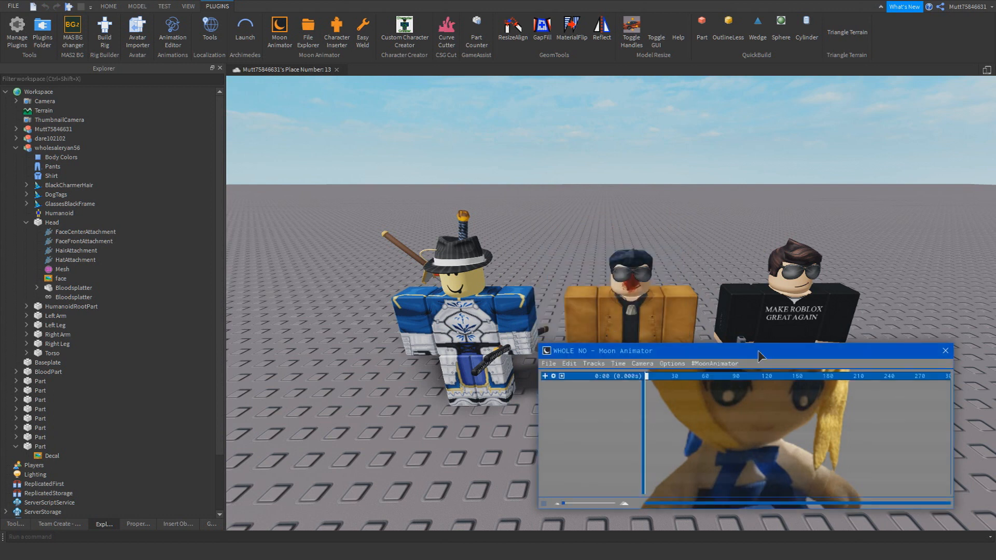
Add all three characters to the WHOLE NO animation with the Rig property
{"action": "left_click", "coordinate": [546, 376]}
{"action": "left_click", "coordinate": [462, 322]}
{"action": "left_click", "coordinate": [789, 309], "text": "ctrl"}
{"action": "right_click_drag", "start_coordinate": [413, 282], "coordinate": [413, 283]}
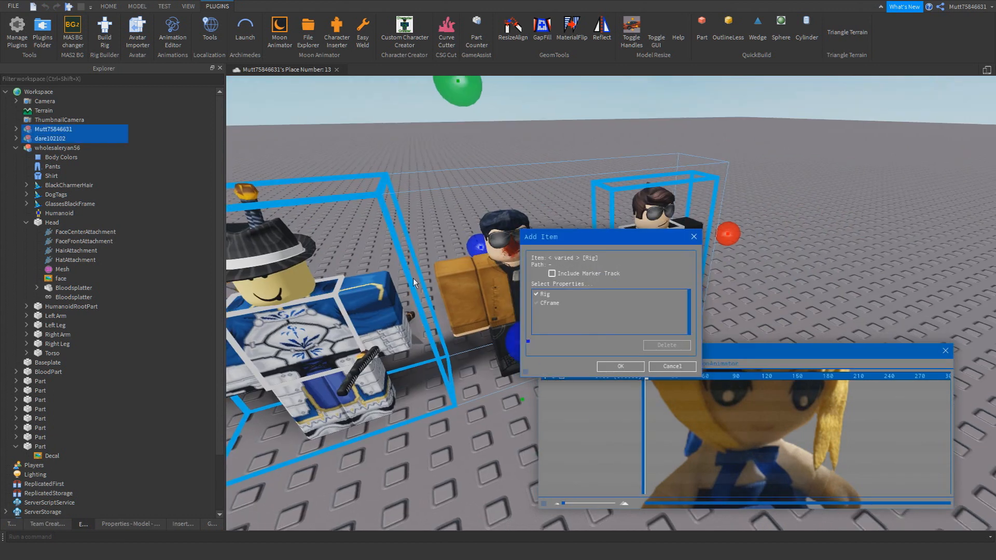
{"action": "left_click", "coordinate": [620, 366]}
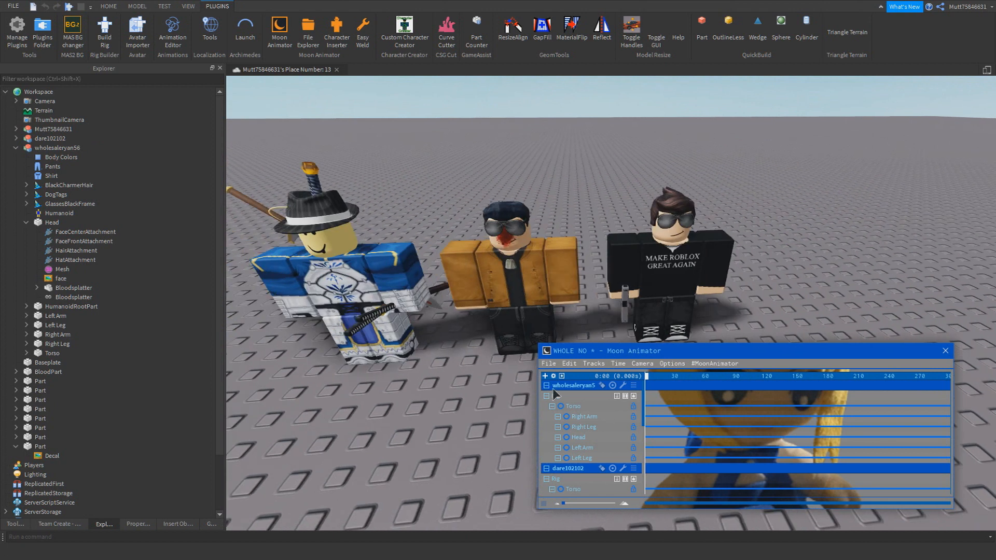
Add the Bloodsplatter decal under the tan-jacketed character's Head to the animation with its Texture property
{"action": "left_click", "coordinate": [547, 378]}
{"action": "double_click", "coordinate": [62, 289]}
{"action": "left_click", "coordinate": [66, 297]}
{"action": "left_click", "coordinate": [552, 304]}
{"action": "left_click", "coordinate": [620, 366]}
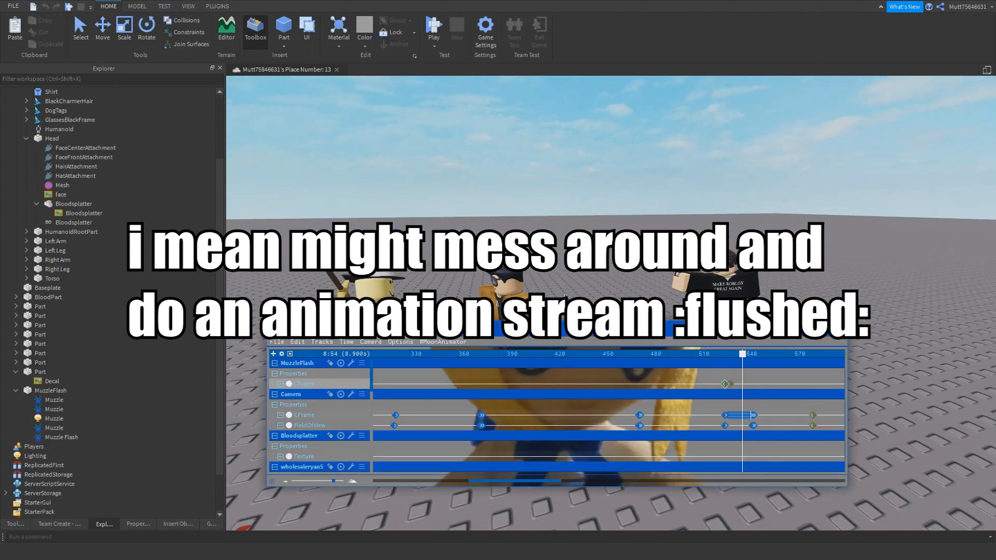
Close the animation and move the BloodPart particle emitter across the baseplate to the tan-jacketed character's head
{"action": "right_click_drag", "start_coordinate": [503, 232], "coordinate": [488, 257]}
{"action": "left_click", "coordinate": [277, 342]}
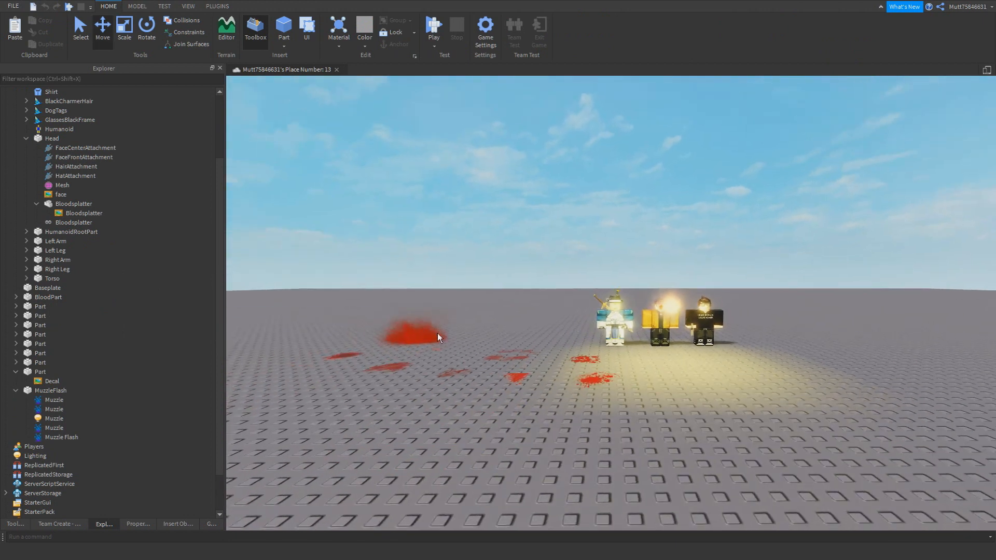
{"action": "scroll", "coordinate": [444, 341], "scroll_direction": "up", "scroll_amount": 10}
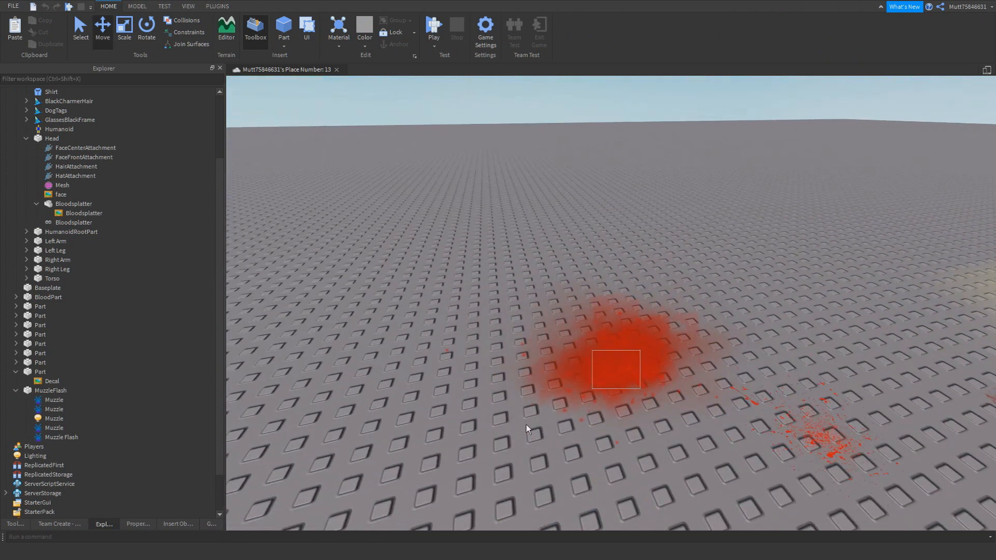
{"action": "left_click_drag", "start_coordinate": [552, 411], "coordinate": [539, 418]}
{"action": "scroll", "coordinate": [677, 328], "scroll_direction": "up", "scroll_amount": 2}
{"action": "left_click", "coordinate": [678, 328]}
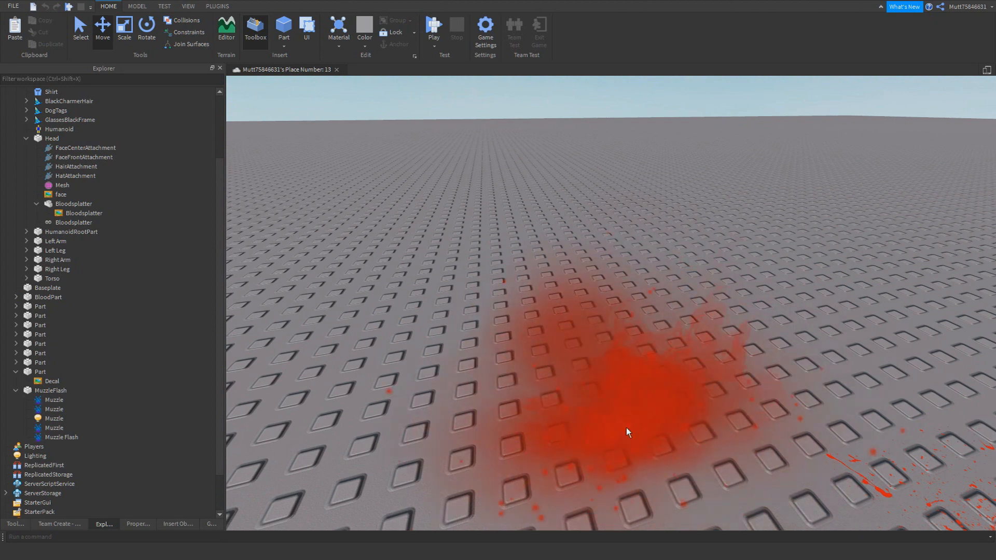
{"action": "left_click_drag", "start_coordinate": [625, 428], "coordinate": [546, 245]}
{"action": "key", "text": "w"}
{"action": "key", "text": "a"}
{"action": "key", "text": "a"}
{"action": "right_click_drag", "start_coordinate": [546, 244], "coordinate": [656, 278]}
{"action": "key", "text": "w"}
{"action": "key", "text": "a"}
{"action": "key", "text": "d"}
{"action": "key", "text": "a"}
{"action": "key", "text": "w"}
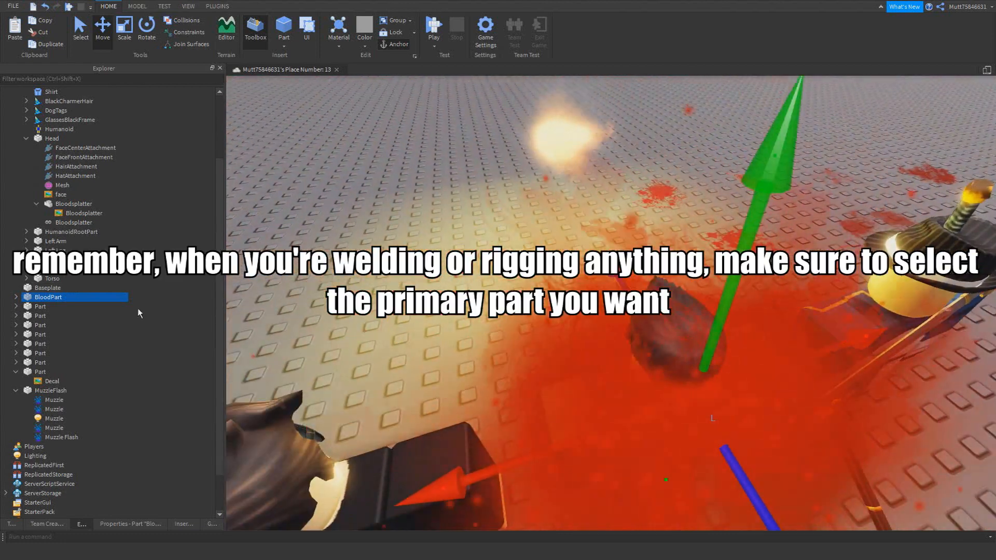
Parent BloodPart to the Head of the tan-jacketed character
{"action": "key", "text": "s"}
{"action": "right_click_drag", "start_coordinate": [310, 222], "coordinate": [310, 222]}
{"action": "scroll", "coordinate": [60, 218], "scroll_direction": "up", "scroll_amount": 3}
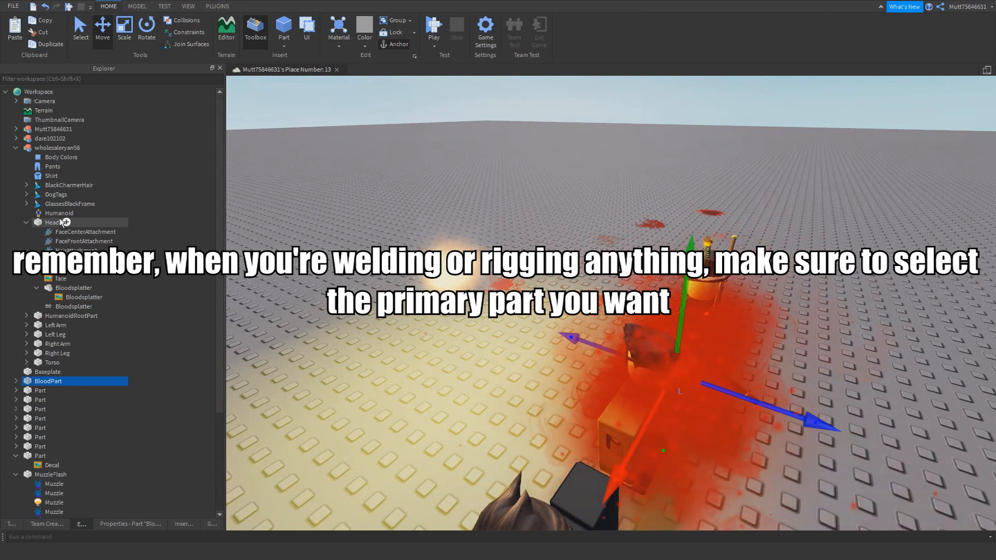
{"action": "scroll", "coordinate": [59, 223], "scroll_direction": "down", "scroll_amount": 2}
{"action": "left_click_drag", "start_coordinate": [58, 325], "coordinate": [56, 167]}
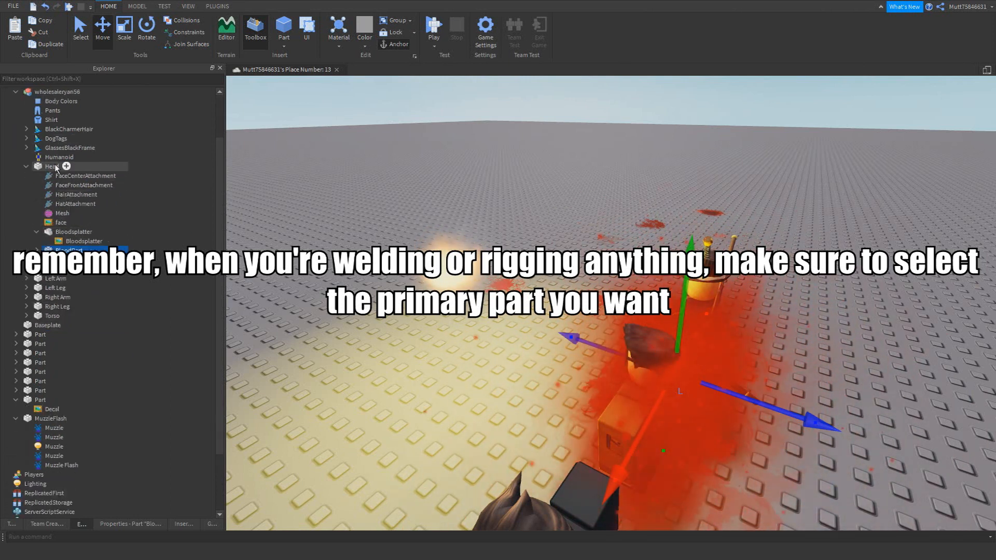
Try to weld BloodPart to the character's Head with Easy Weld, leaving Animatable on
{"action": "left_click", "coordinate": [56, 167], "text": "ctrl"}
{"action": "right_click_drag", "start_coordinate": [387, 291], "coordinate": [388, 290]}
{"action": "left_click", "coordinate": [217, 6]}
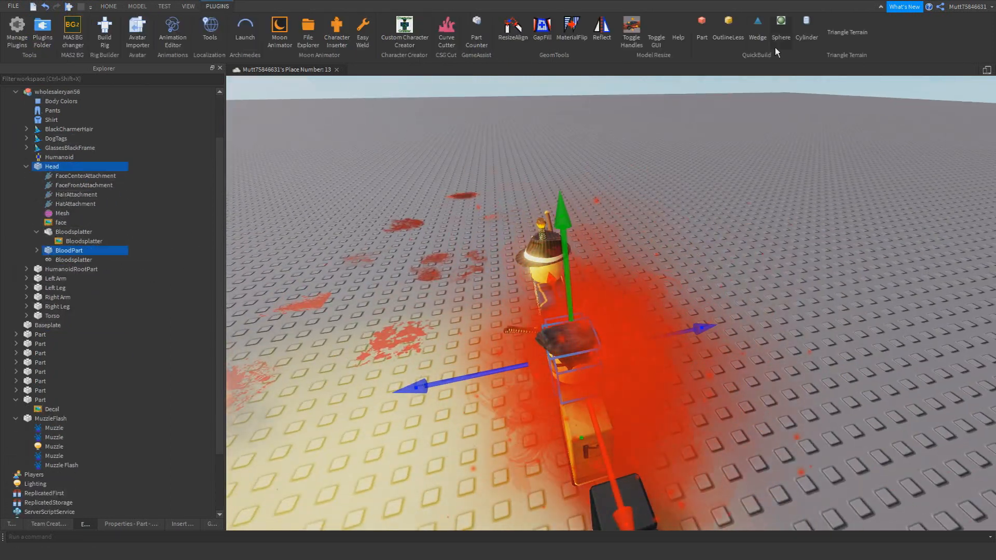
{"action": "left_click", "coordinate": [847, 33]}
{"action": "left_click", "coordinate": [847, 33]}
{"action": "left_click", "coordinate": [363, 32]}
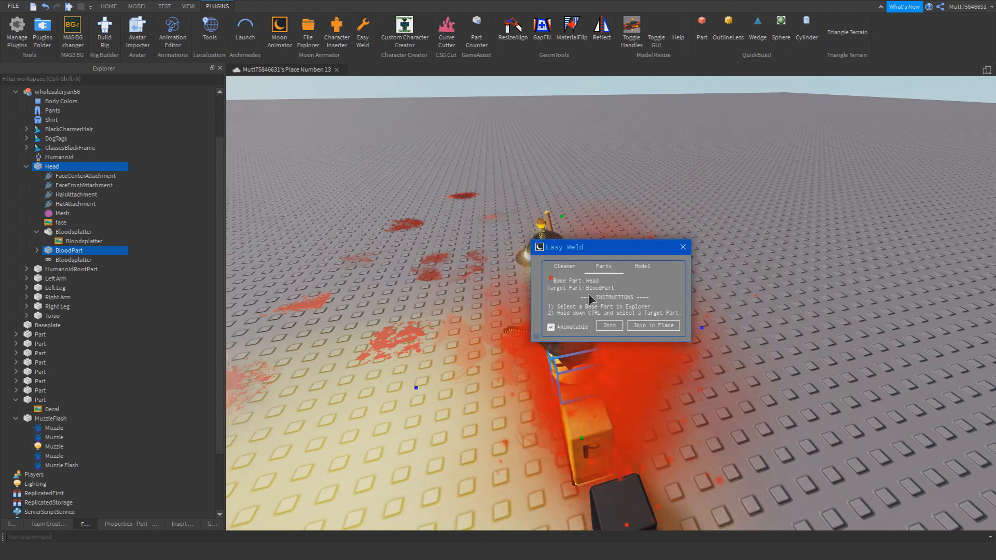
{"action": "left_click", "coordinate": [552, 327]}
{"action": "left_click", "coordinate": [610, 325]}
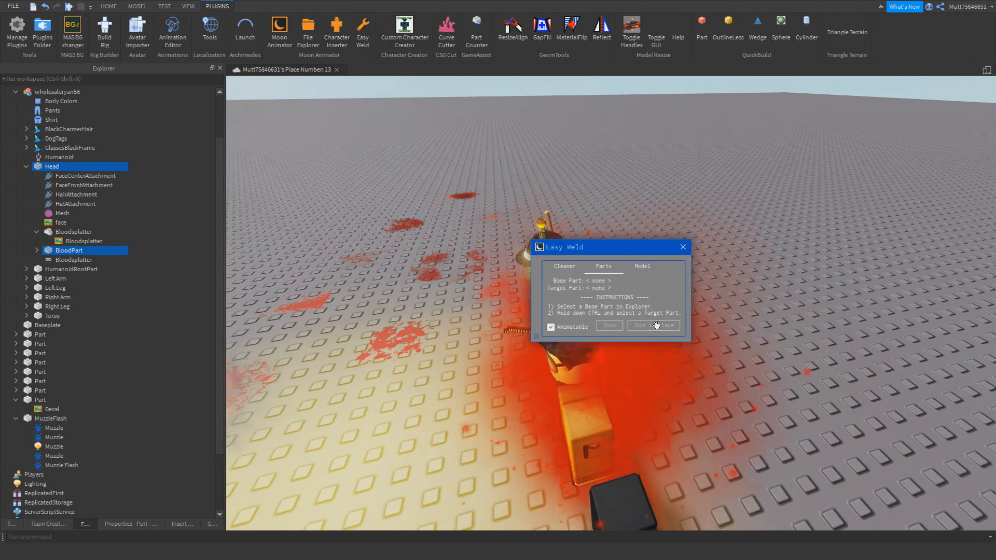
{"action": "key", "text": "Delete"}
Weld BloodPart to the tan-jacketed character's Head in place with Easy Weld, with Animatable off
{"action": "left_click", "coordinate": [52, 166]}
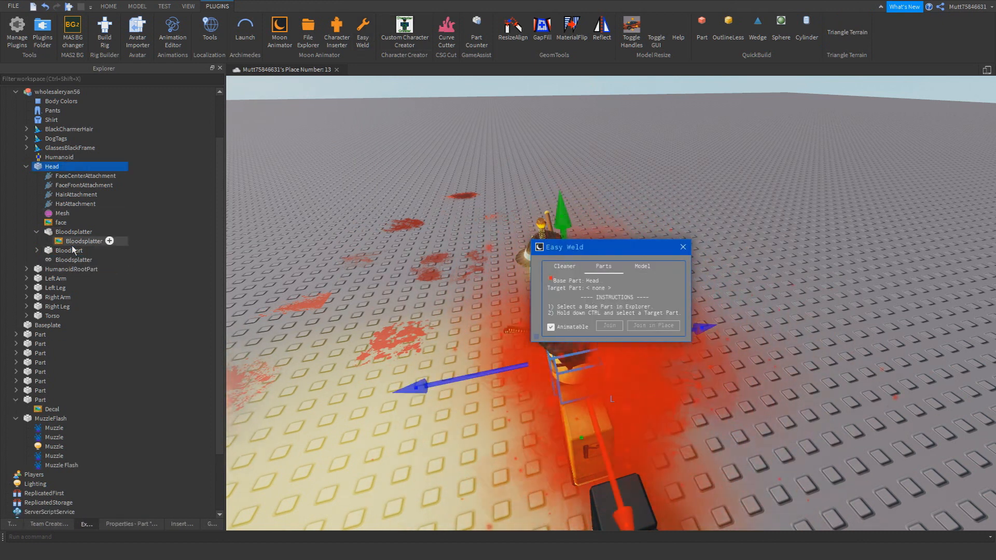
{"action": "left_click", "coordinate": [71, 250], "text": "ctrl"}
{"action": "left_click", "coordinate": [552, 327]}
{"action": "left_click", "coordinate": [650, 327]}
{"action": "key", "text": "a"}
{"action": "right_click_drag", "start_coordinate": [459, 225], "coordinate": [629, 240]}
{"action": "left_click", "coordinate": [48, 250]}
{"action": "left_click", "coordinate": [38, 250]}
{"action": "left_click", "coordinate": [38, 250]}
Set the Face property of the Bloodsplatter decal to Front and close Easy Weld
{"action": "left_click", "coordinate": [70, 242]}
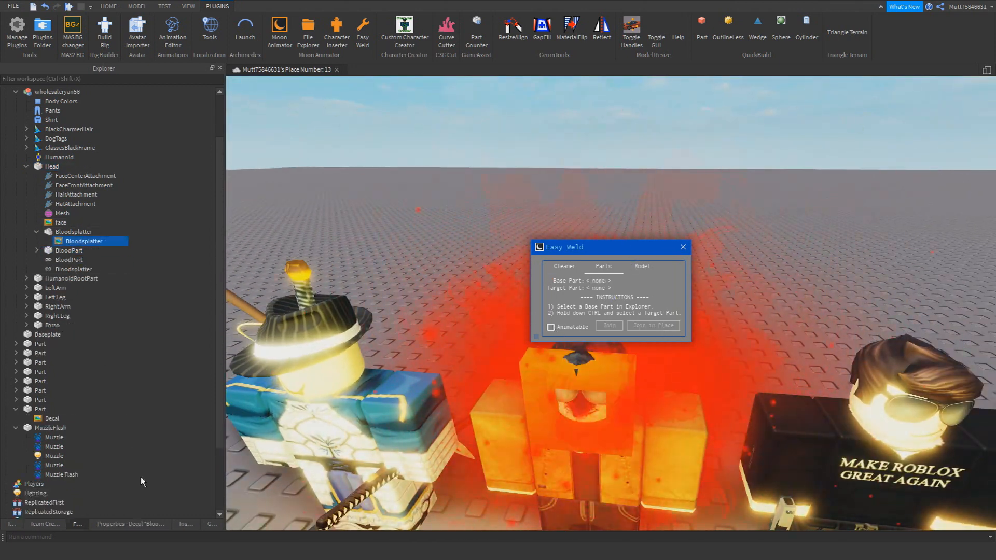
{"action": "left_click", "coordinate": [129, 524]}
{"action": "left_click", "coordinate": [98, 165]}
{"action": "left_click", "coordinate": [98, 192]}
{"action": "key", "text": "d"}
{"action": "right_click_drag", "start_coordinate": [441, 220], "coordinate": [581, 283]}
{"action": "key", "text": "a"}
{"action": "left_click", "coordinate": [683, 247]}
Reopen the WHOLE NO animation in Moon Animator from its File Explorer
{"action": "key", "text": "s"}
{"action": "right_click_drag", "start_coordinate": [683, 248], "coordinate": [487, 179]}
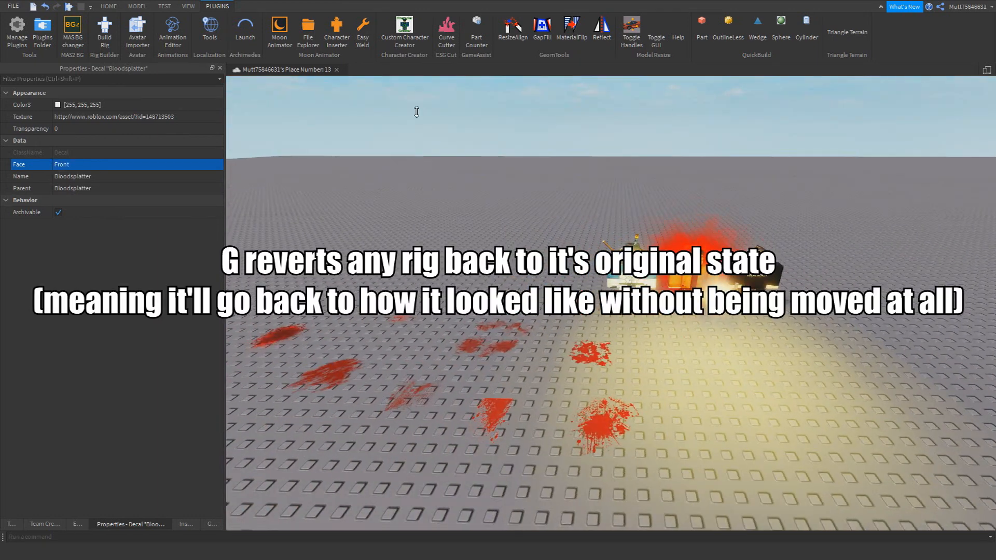
{"action": "right_click_drag", "start_coordinate": [356, 189], "coordinate": [358, 197]}
{"action": "left_click_drag", "start_coordinate": [308, 270], "coordinate": [657, 447]}
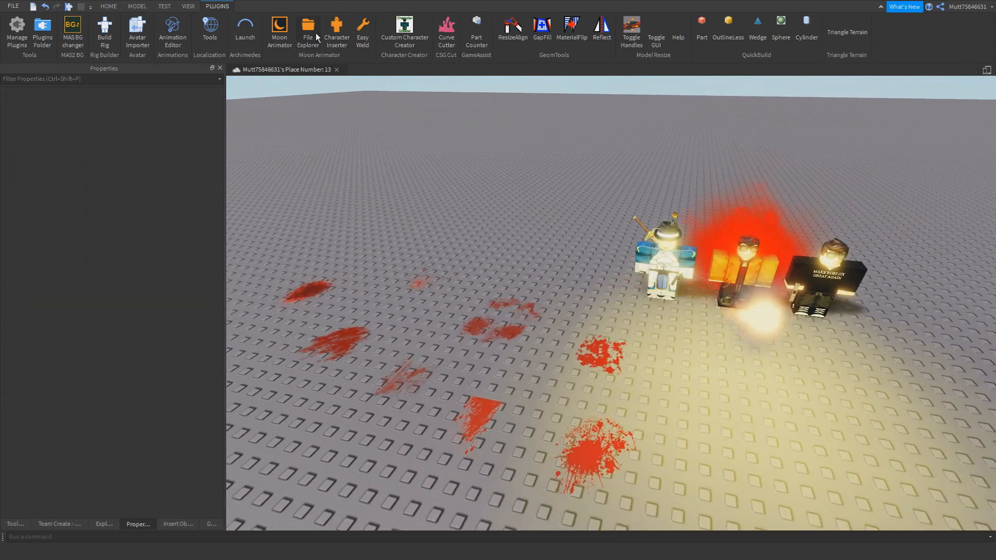
{"action": "left_click", "coordinate": [307, 36]}
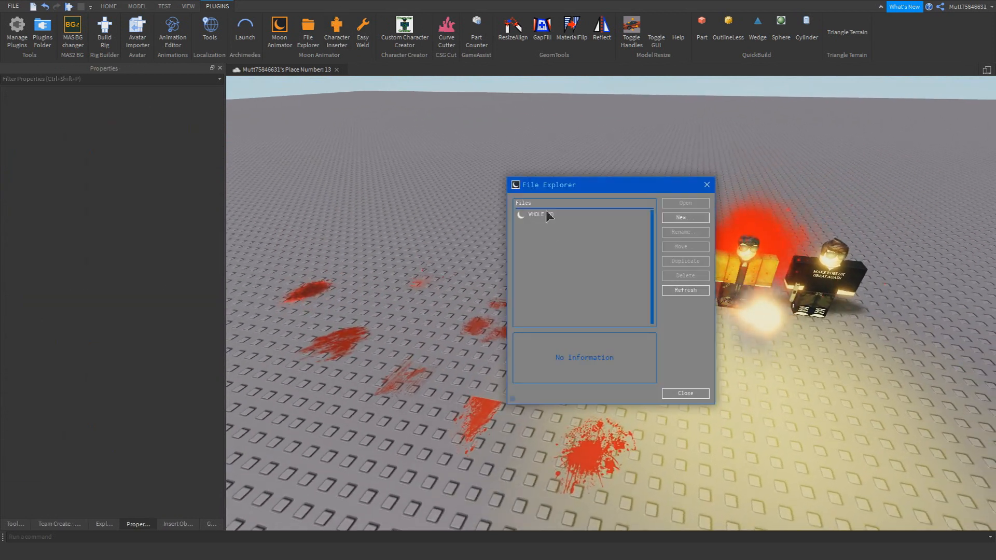
{"action": "left_click", "coordinate": [685, 204]}
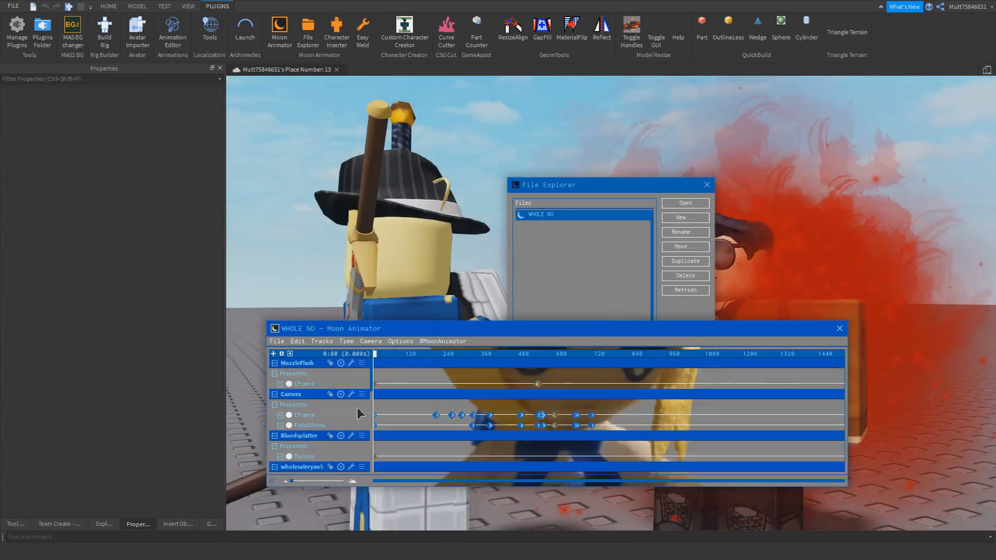
Delete the scripts inside the Blood, Blood2 and Blood3 emitters and show the properties of BloodPart
{"action": "left_click", "coordinate": [104, 524]}
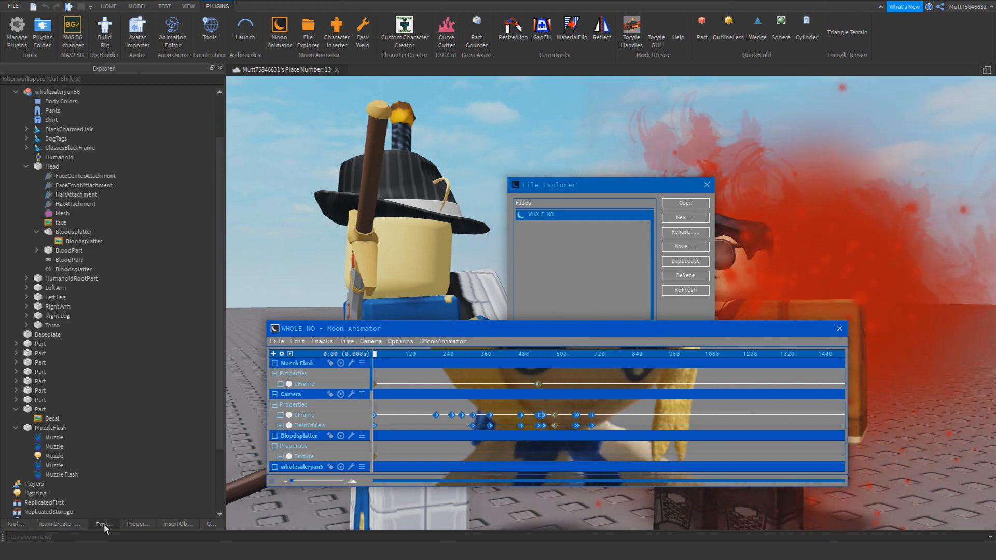
{"action": "left_click", "coordinate": [69, 278], "text": "shift"}
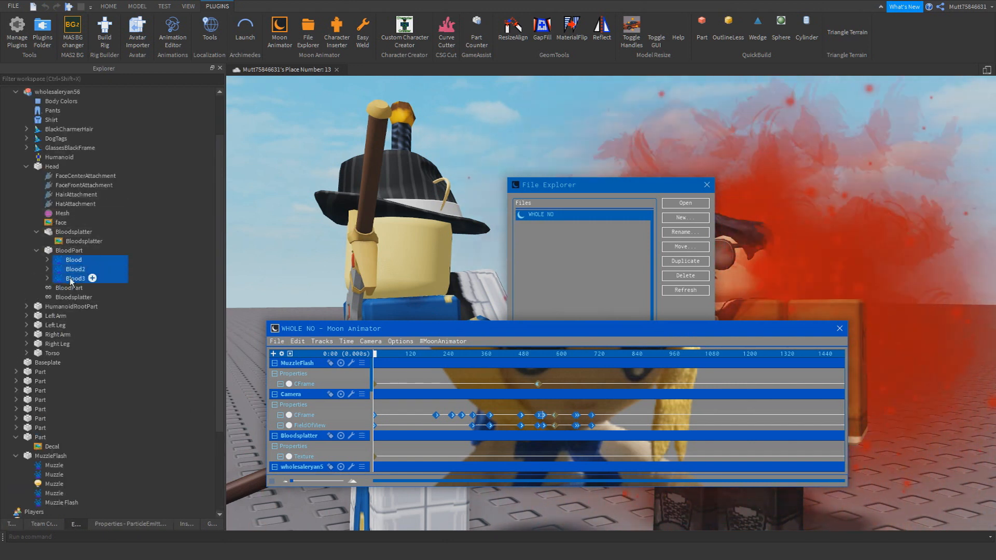
{"action": "left_click", "coordinate": [48, 278]}
{"action": "left_click", "coordinate": [51, 269]}
{"action": "left_click", "coordinate": [48, 260]}
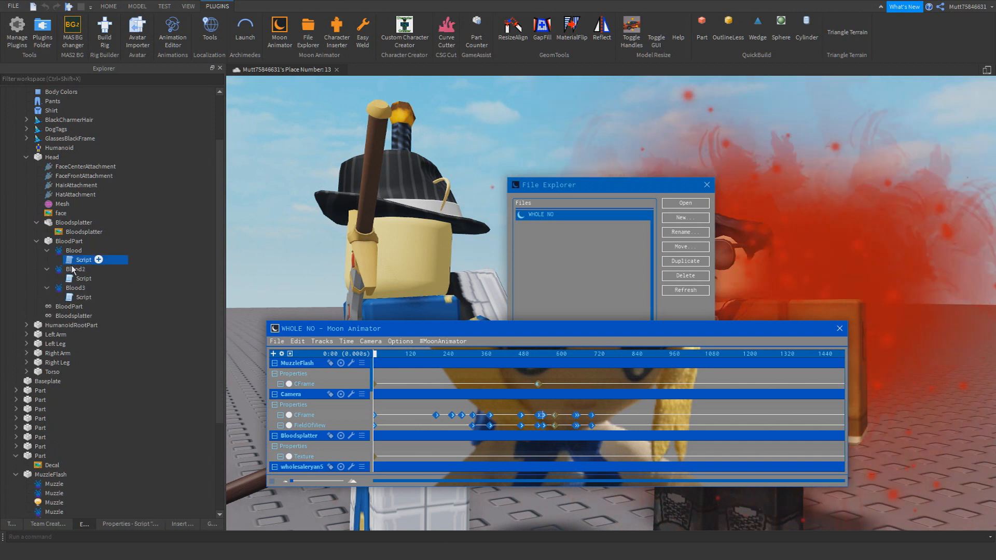
{"action": "left_click", "coordinate": [69, 241]}
{"action": "left_click", "coordinate": [129, 524]}
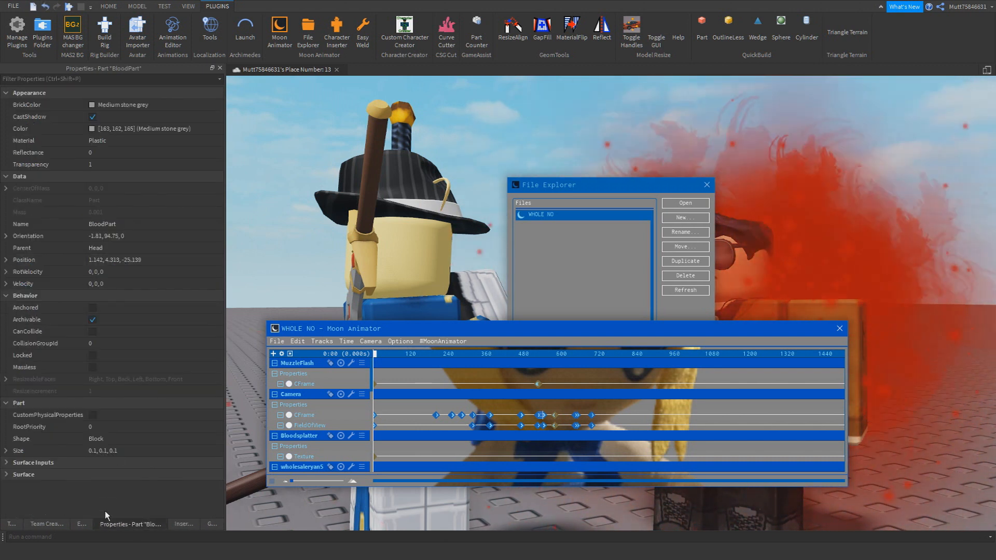
Collapse the existing animation tracks and add the Blood, Blood2 and Blood3 emitters with only their Enabled property
{"action": "left_click", "coordinate": [82, 524]}
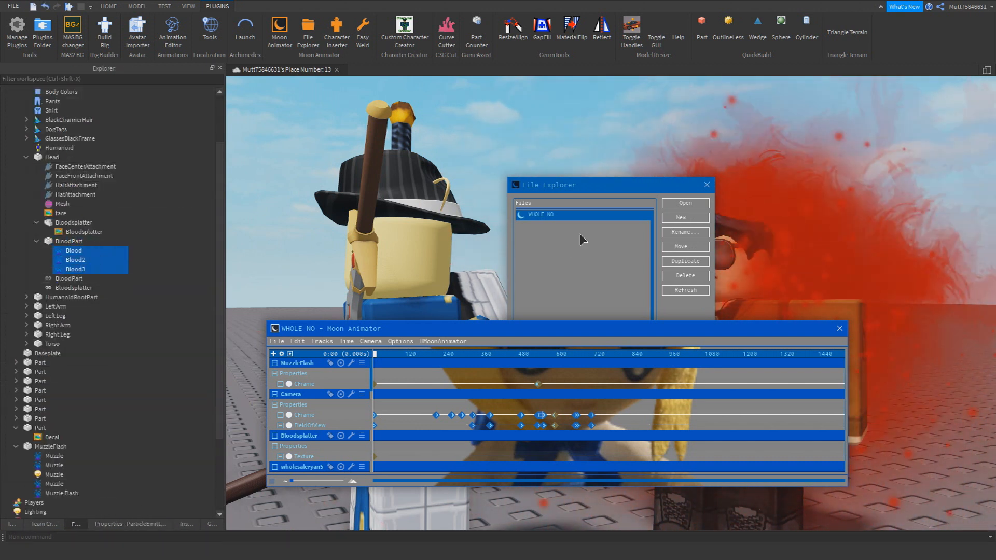
{"action": "left_click", "coordinate": [275, 363]}
{"action": "left_click", "coordinate": [275, 374]}
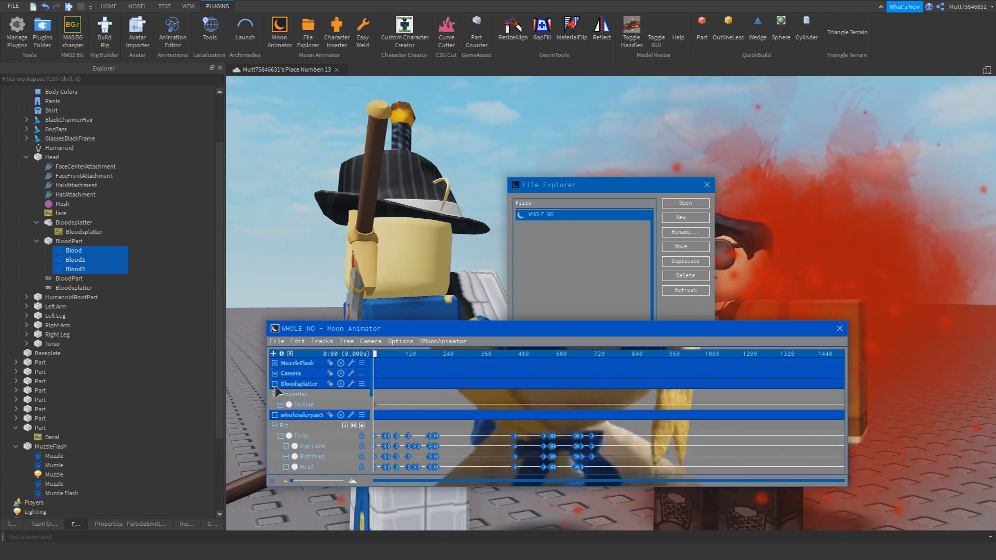
{"action": "left_click", "coordinate": [274, 384]}
{"action": "left_click", "coordinate": [275, 394]}
{"action": "left_click", "coordinate": [274, 405]}
{"action": "left_click", "coordinate": [275, 415]}
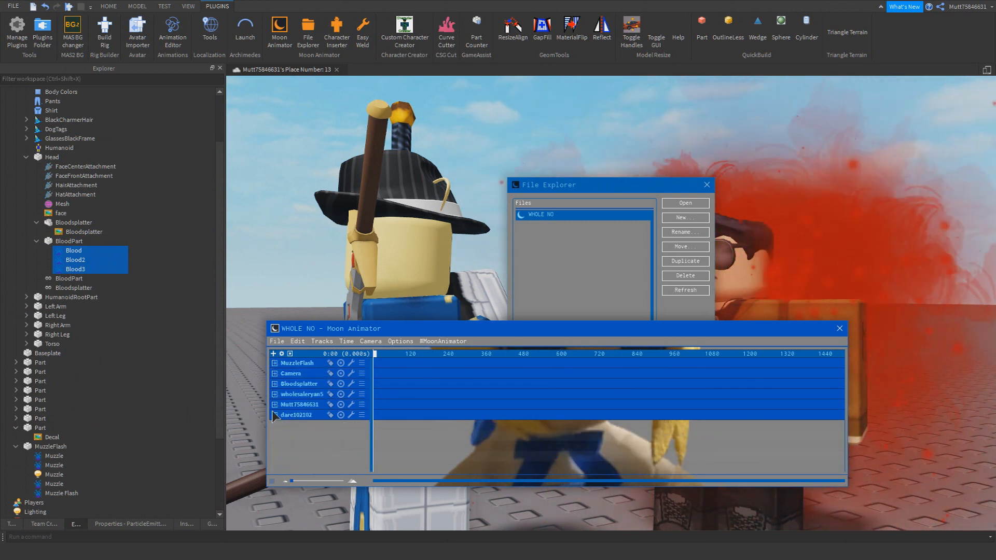
{"action": "left_click", "coordinate": [272, 354]}
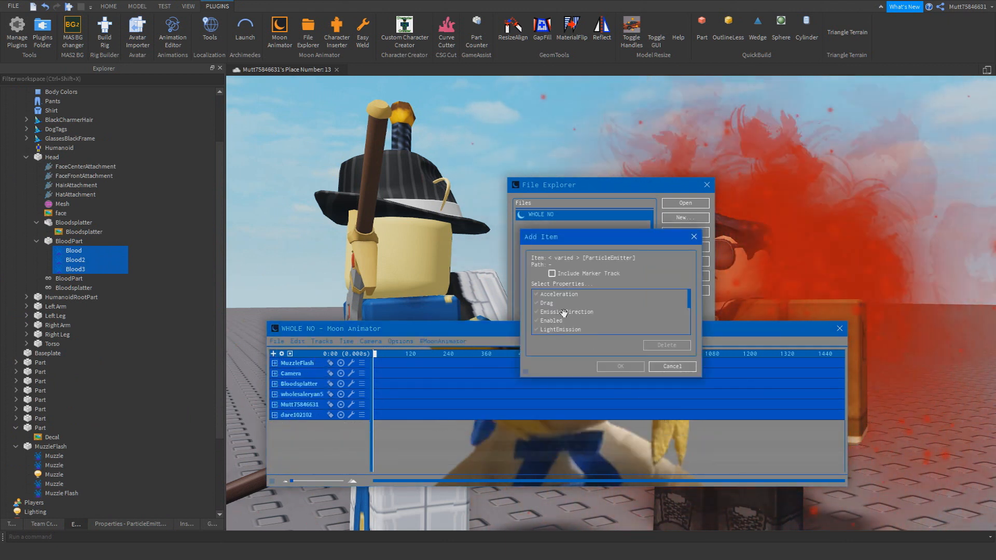
{"action": "left_click", "coordinate": [619, 367]}
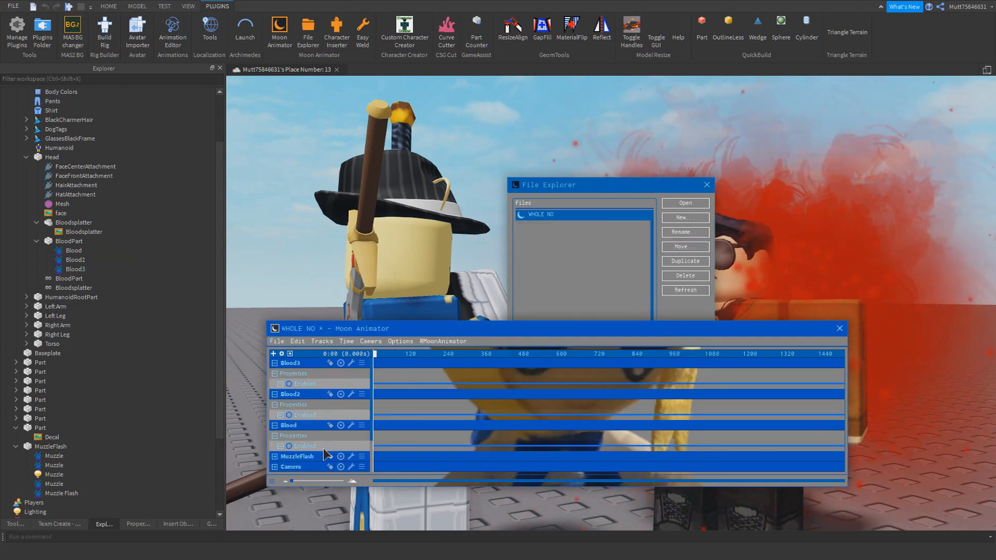
Add Enabled keyframes for the three Blood emitters at 0:00 with the value off, and close the File Explorer
{"action": "key", "text": "plus"}
{"action": "left_click_drag", "start_coordinate": [421, 375], "coordinate": [354, 451]}
{"action": "key", "text": "7"}
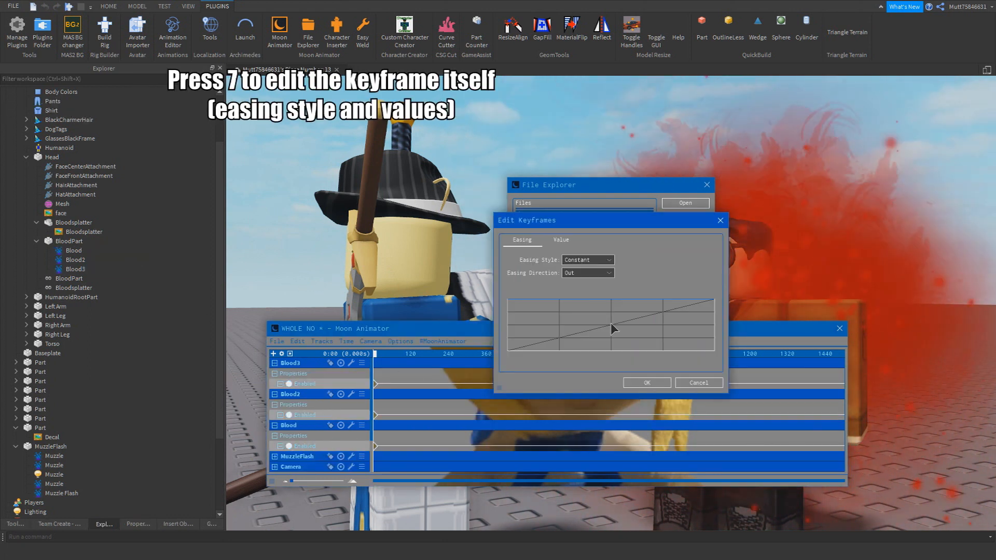
{"action": "left_click", "coordinate": [560, 240]}
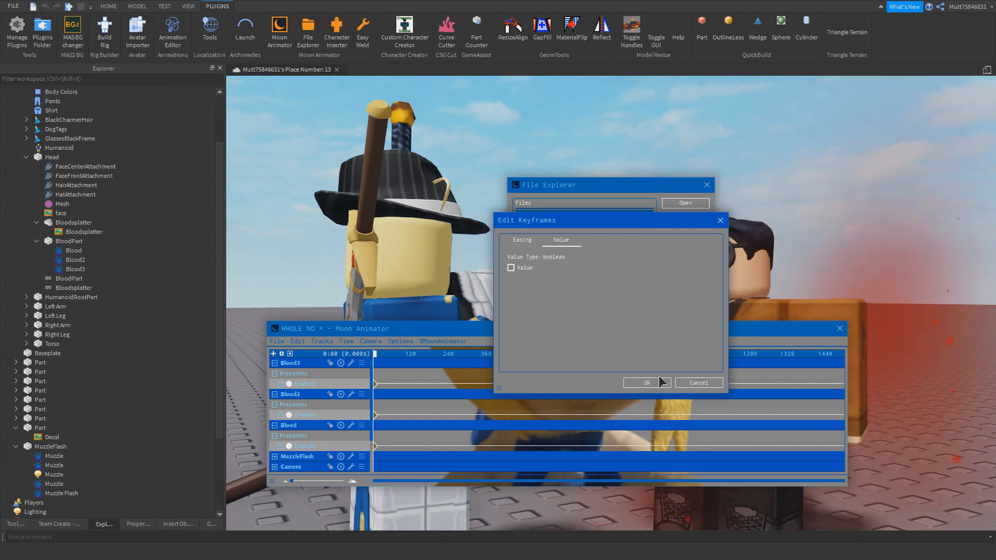
{"action": "left_click", "coordinate": [655, 382]}
{"action": "left_click", "coordinate": [707, 184]}
Add Enabled keyframes for the Blood, Blood2 and Blood3 emitters at 9:23 and switch their value on
{"action": "left_click_drag", "start_coordinate": [436, 354], "coordinate": [543, 358]}
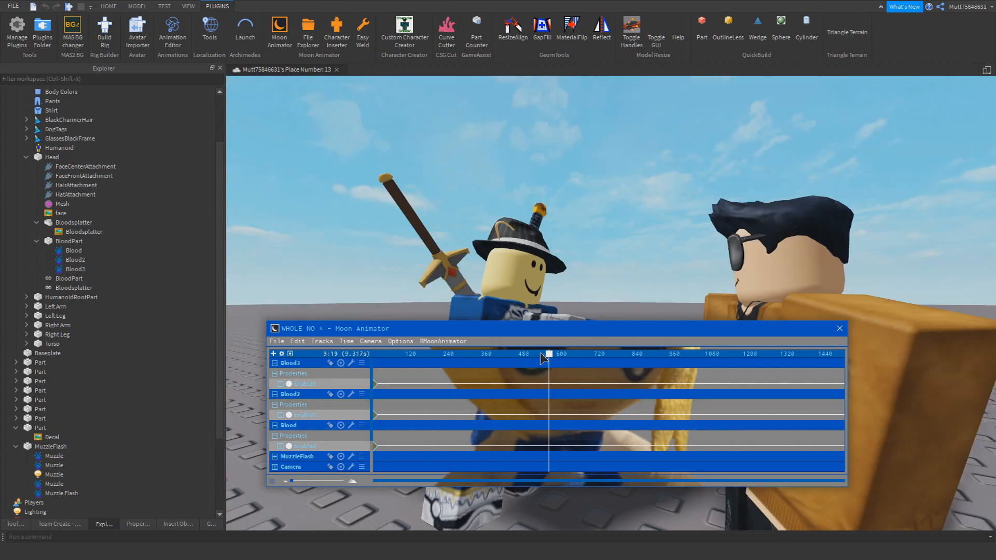
{"action": "left_click_drag", "start_coordinate": [542, 358], "coordinate": [543, 358]}
{"action": "key", "text": "plus"}
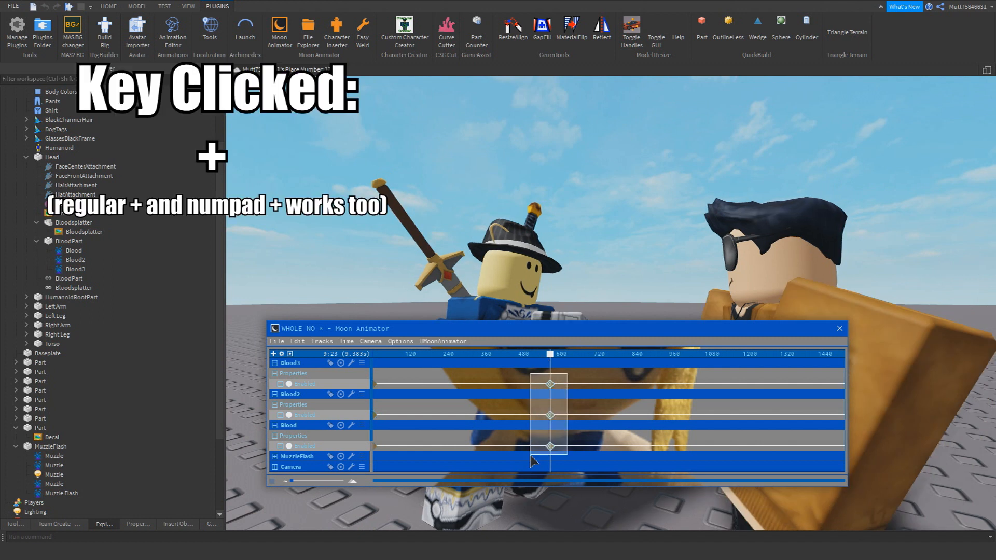
{"action": "left_click_drag", "start_coordinate": [532, 454], "coordinate": [532, 455]}
{"action": "key", "text": "7"}
{"action": "double_click", "coordinate": [512, 267]}
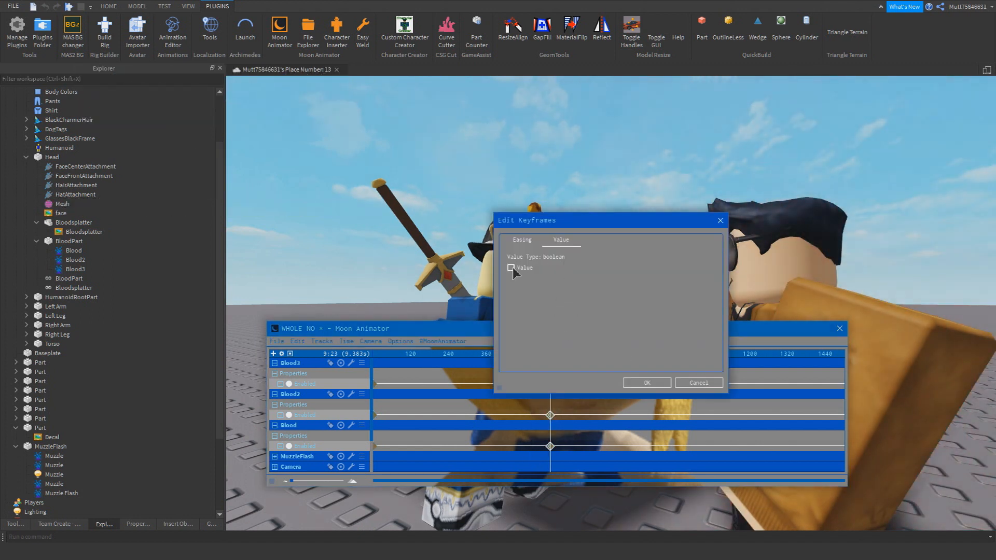
{"action": "left_click", "coordinate": [513, 267]}
{"action": "left_click", "coordinate": [642, 382]}
Play through the blood burst and add Enabled keyframes for the three Blood emitters at 10:58 with the value off
{"action": "mouse_move", "coordinate": [533, 353]}
{"action": "left_mouse_down"}
{"action": "mouse_move", "coordinate": [556, 357]}
{"action": "mouse_move", "coordinate": [490, 355]}
{"action": "mouse_move", "coordinate": [535, 354]}
{"action": "left_mouse_up"}
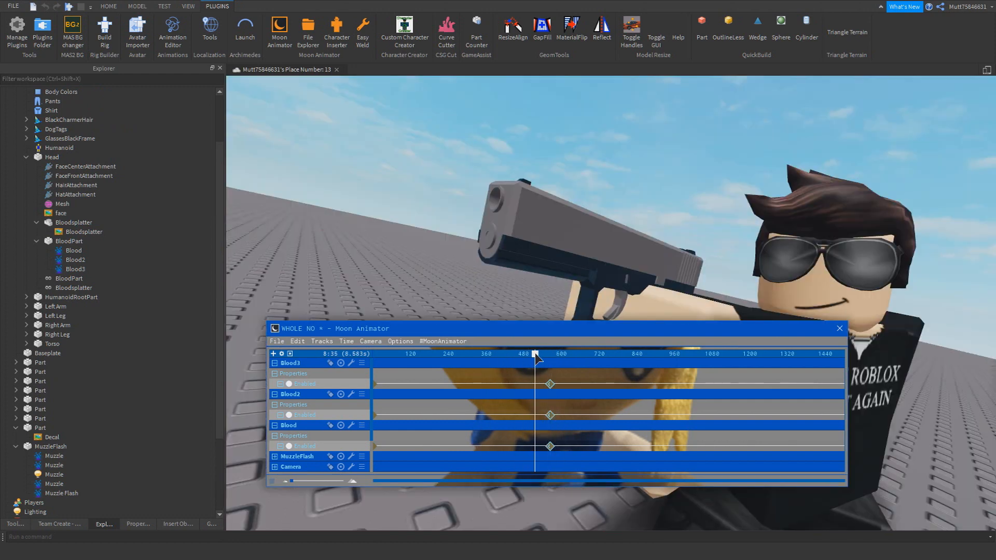
{"action": "key", "text": "space"}
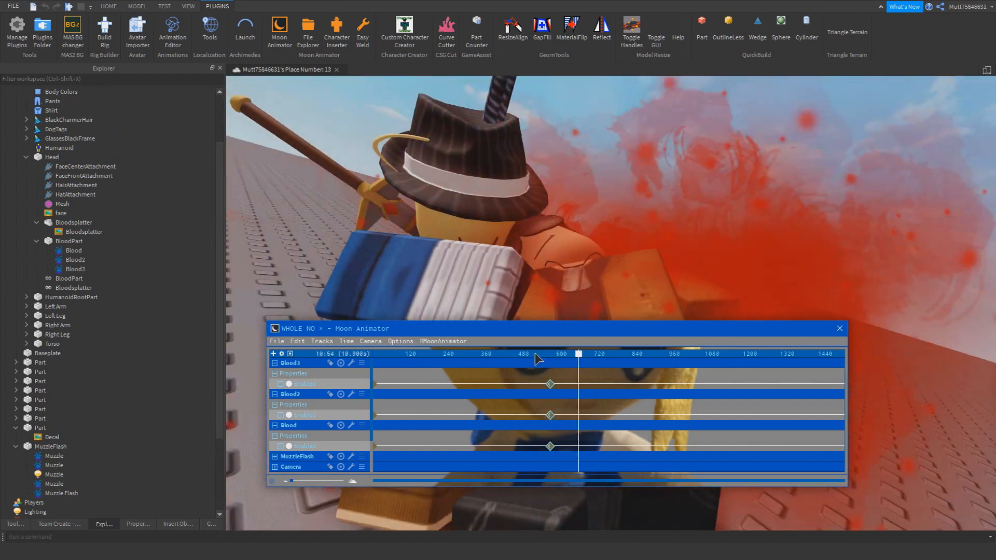
{"action": "key", "text": "plus"}
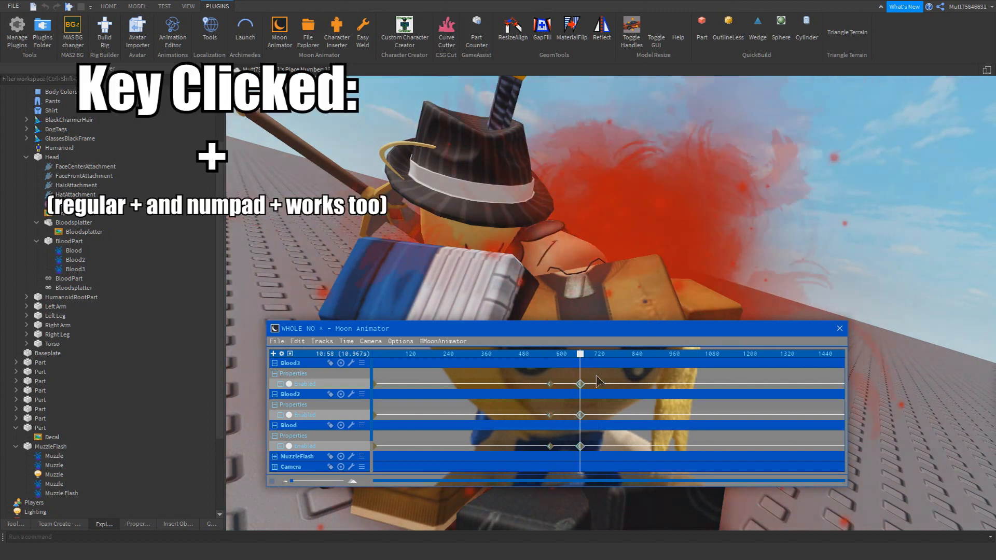
{"action": "left_click", "coordinate": [643, 382]}
{"action": "key", "text": "7"}
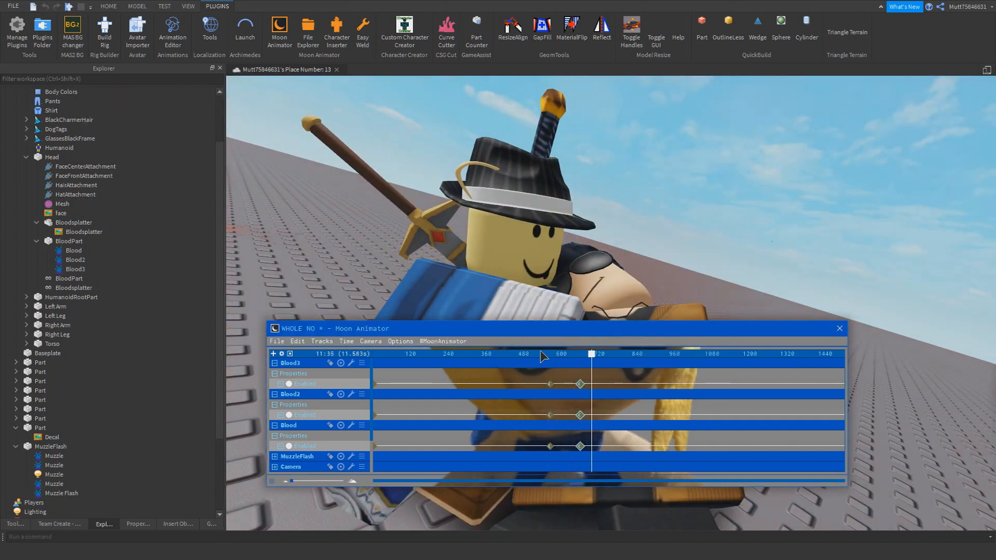
{"action": "left_click", "coordinate": [542, 356]}
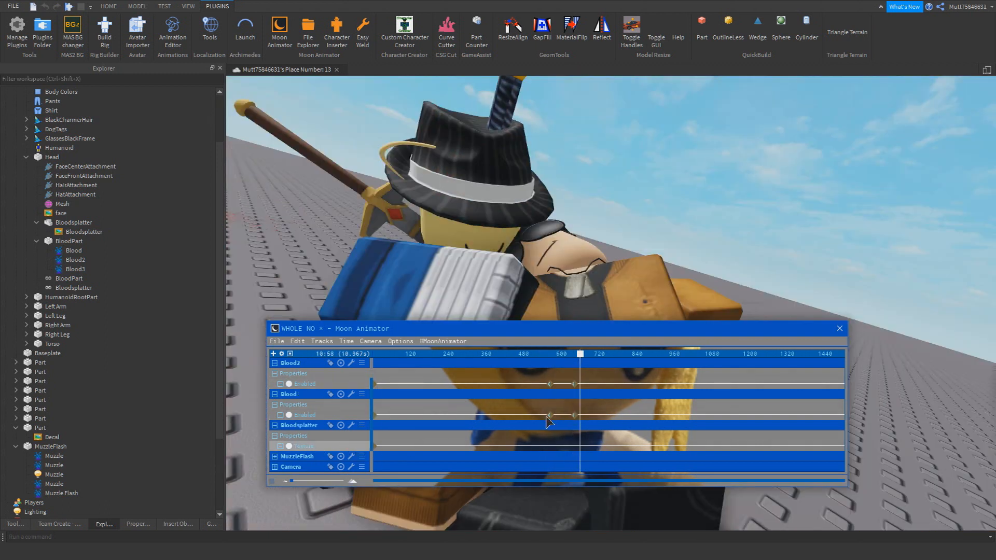
Add a Texture keyframe to the Bloodsplatter track at 9:23 and play back the shot
{"action": "left_click", "coordinate": [549, 415]}
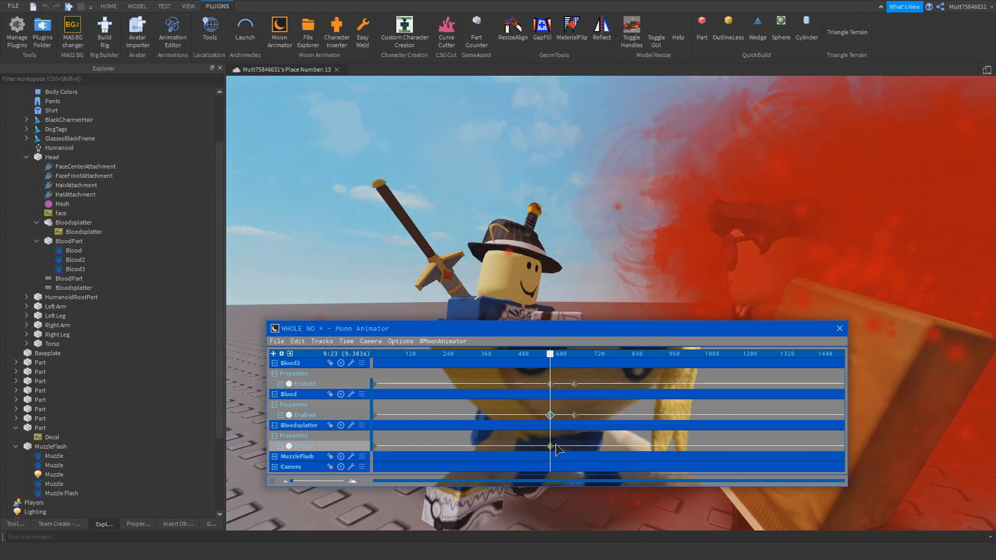
{"action": "double_click", "coordinate": [551, 446]}
{"action": "left_click", "coordinate": [698, 383]}
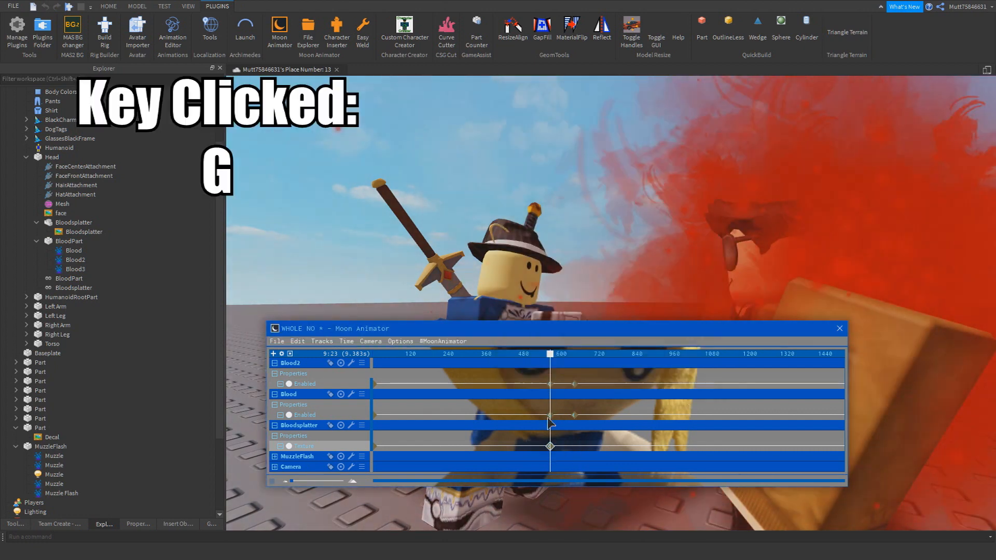
{"action": "left_click", "coordinate": [533, 353]}
{"action": "key", "text": "space"}
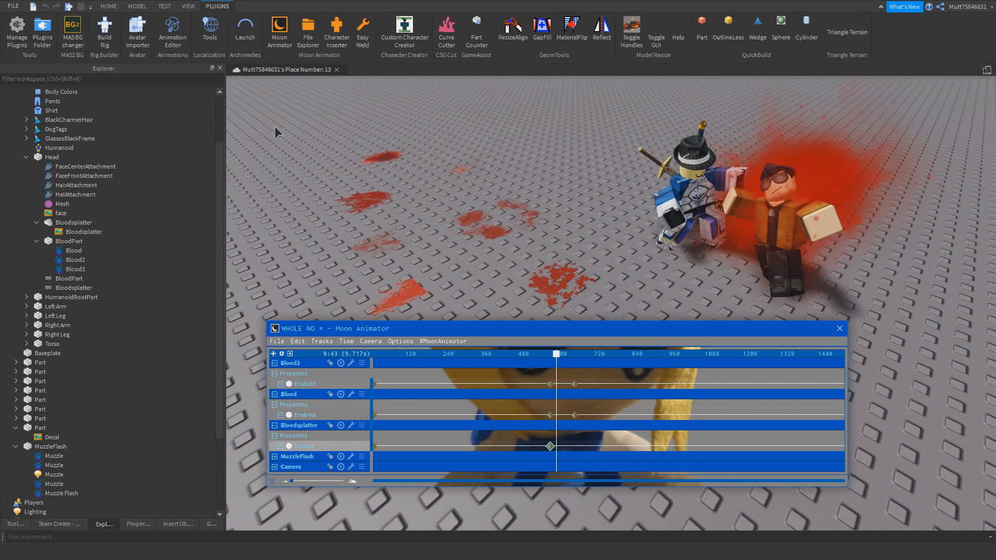
Select a blood splat part on the ground and copy its decal
{"action": "left_click", "coordinate": [108, 6]}
{"action": "left_click", "coordinate": [533, 264]}
{"action": "left_click", "coordinate": [682, 284]}
{"action": "key", "text": "w"}
{"action": "right_click_drag", "start_coordinate": [682, 284], "coordinate": [681, 283]}
{"action": "left_click", "coordinate": [565, 191]}
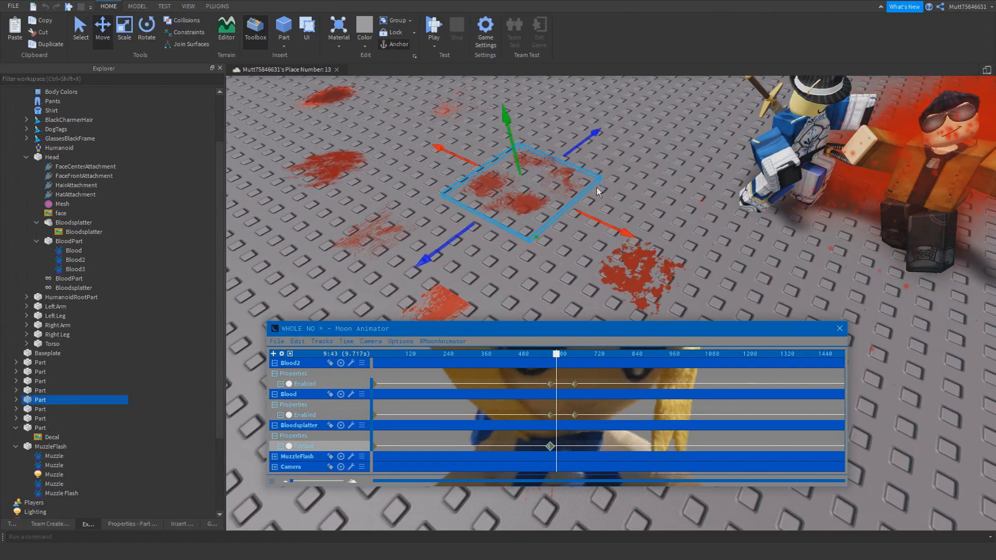
{"action": "left_click", "coordinate": [602, 192]}
{"action": "scroll", "coordinate": [456, 192], "scroll_direction": "down", "scroll_amount": 2}
{"action": "double_click", "coordinate": [405, 168]}
{"action": "left_click", "coordinate": [448, 182]}
{"action": "right_click_drag", "start_coordinate": [448, 181], "coordinate": [451, 180]}
Paste the decal into the Bloodsplatter part of the shot character's head and rename it Splat1
{"action": "left_click", "coordinate": [717, 140]}
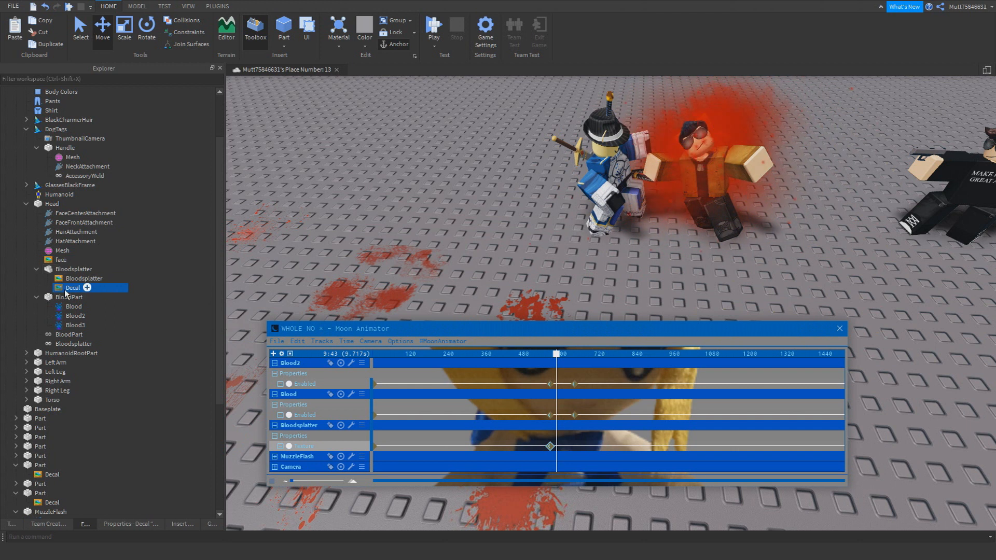
{"action": "double_click", "coordinate": [73, 287]}
{"action": "type", "text": "B"}
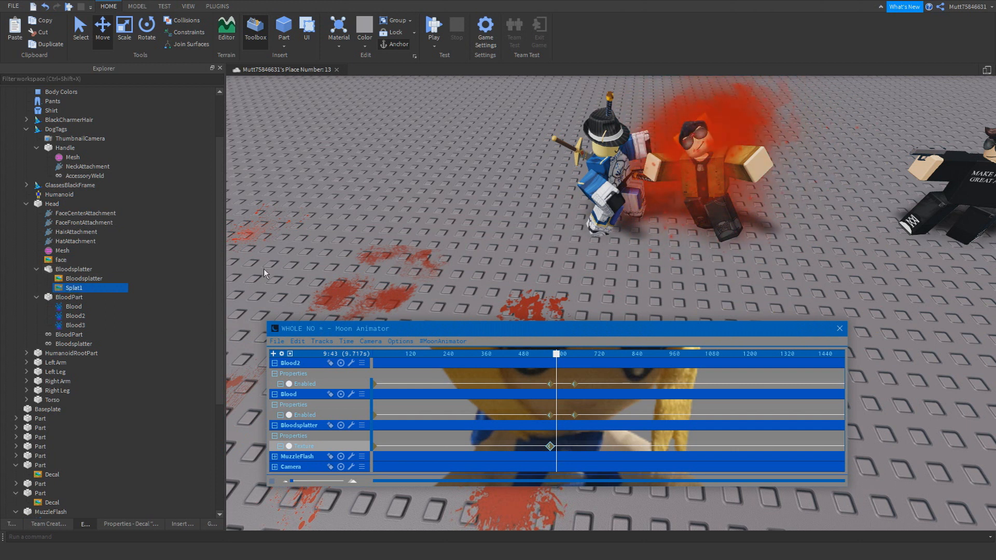
Add the Splat1 decal to the animation with only its Texture property and keyframe it at 9:23
{"action": "left_click", "coordinate": [271, 350]}
{"action": "key", "text": "plus"}
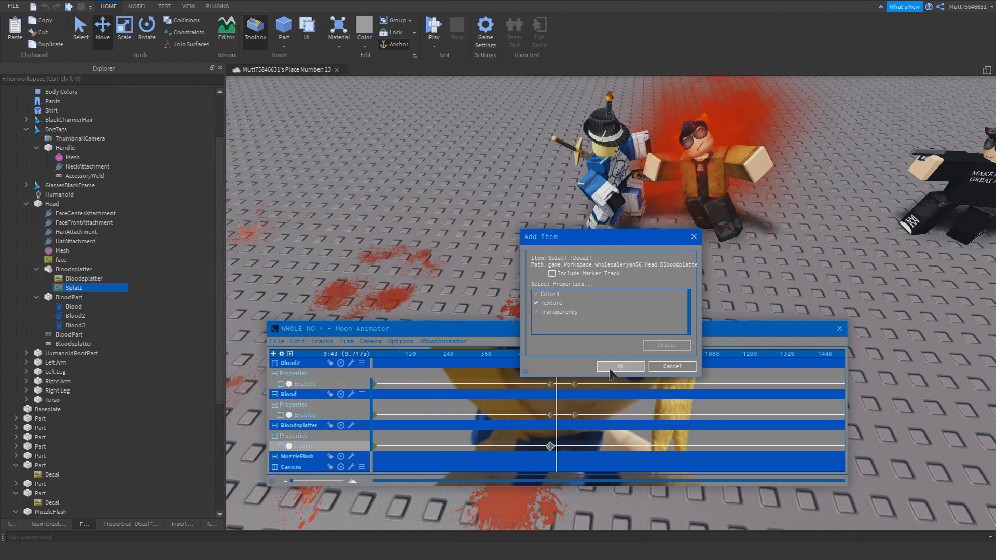
{"action": "left_click", "coordinate": [620, 366]}
{"action": "scroll", "coordinate": [417, 453], "scroll_direction": "down", "scroll_amount": 1}
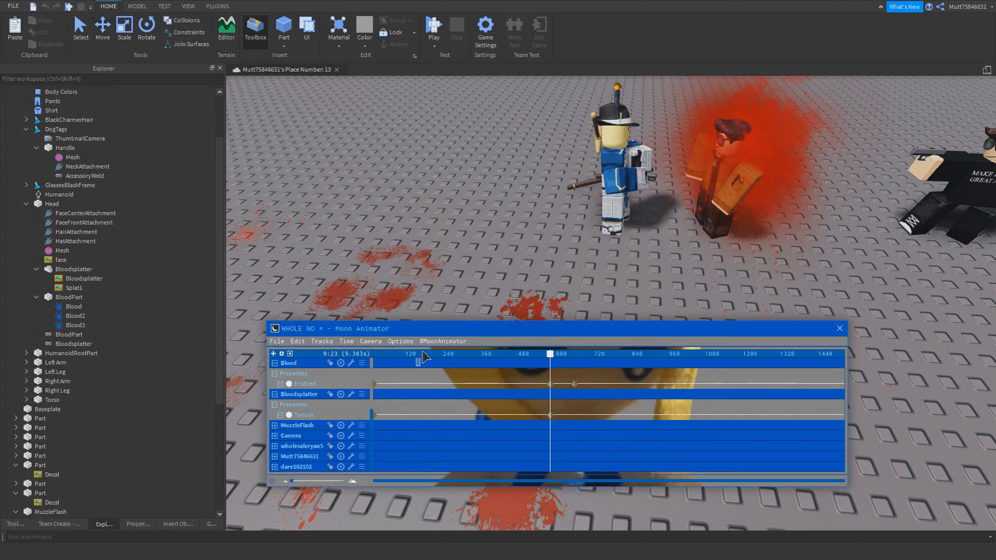
{"action": "scroll", "coordinate": [342, 386], "scroll_direction": "up", "scroll_amount": 3}
{"action": "key", "text": "plus"}
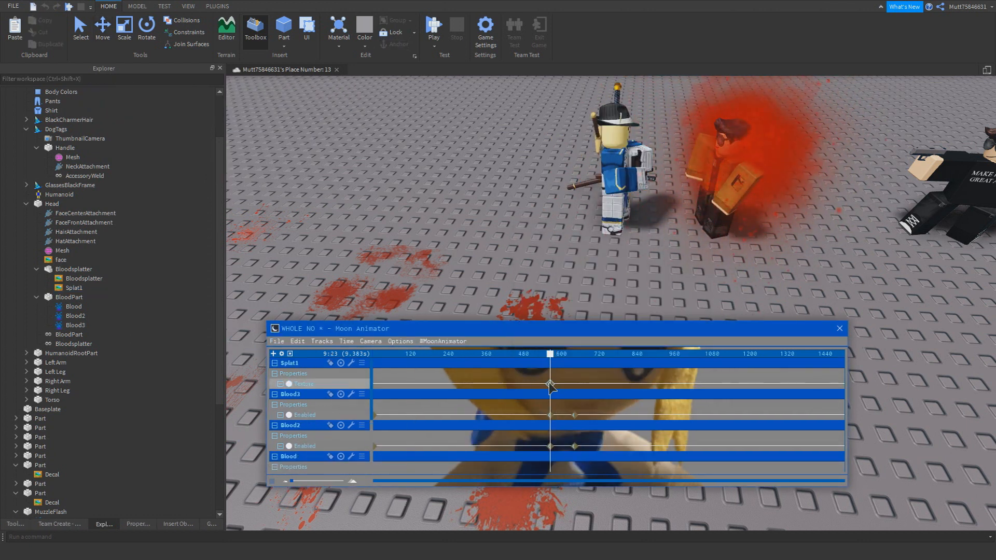
Set the value of Splat1's Texture keyframe at 0:00 to 0
{"action": "left_click", "coordinate": [374, 355]}
{"action": "left_click", "coordinate": [375, 384]}
{"action": "key", "text": "7"}
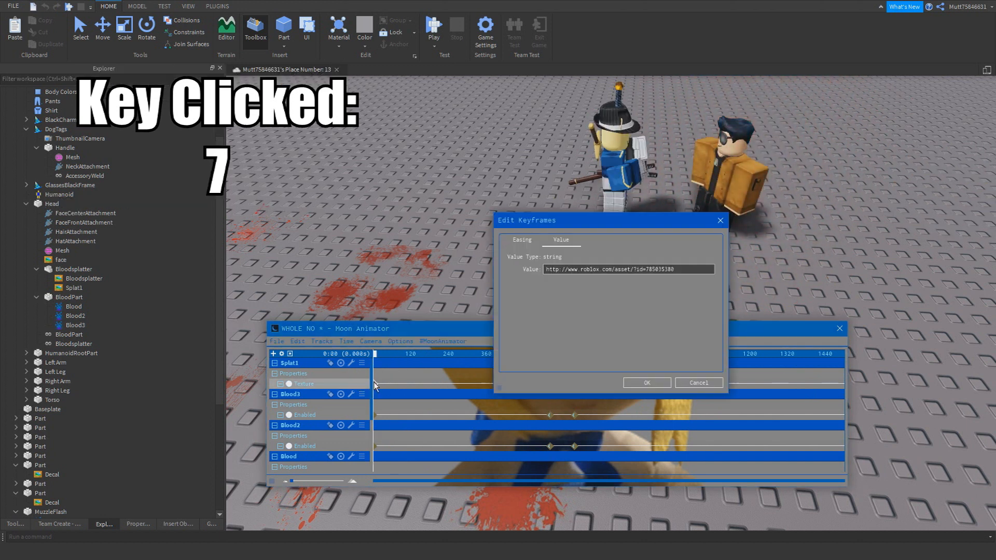
{"action": "left_click", "coordinate": [583, 271]}
{"action": "key", "text": "BackSpace"}
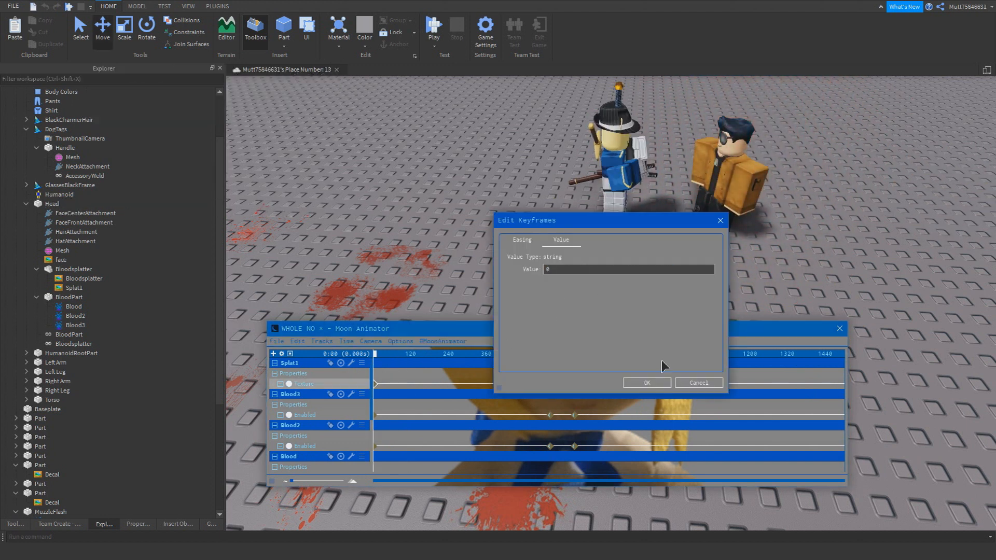
{"action": "left_click", "coordinate": [642, 384]}
Check the value of Splat1's Texture keyframe at 9:23
{"action": "left_click", "coordinate": [542, 354]}
{"action": "mouse_move", "coordinate": [542, 353]}
{"action": "left_mouse_down"}
{"action": "mouse_move", "coordinate": [564, 354]}
{"action": "mouse_move", "coordinate": [550, 356]}
{"action": "left_mouse_up"}
{"action": "left_click", "coordinate": [550, 385]}
{"action": "key", "text": "7"}
{"action": "left_click", "coordinate": [648, 383]}
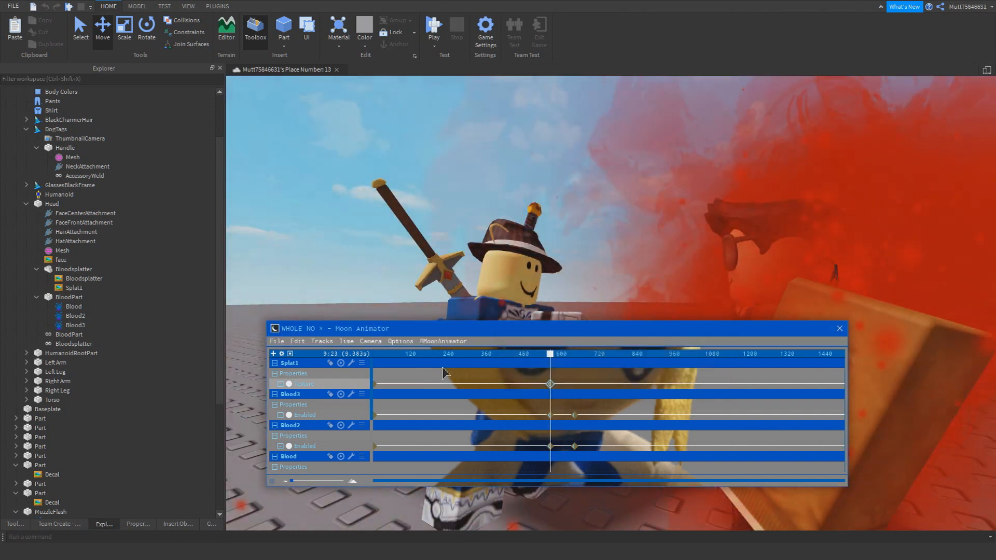
Inspect the Splat1 decal's properties, including its Face options, and scrub the timeline back before the gunshot
{"action": "left_click", "coordinate": [70, 288]}
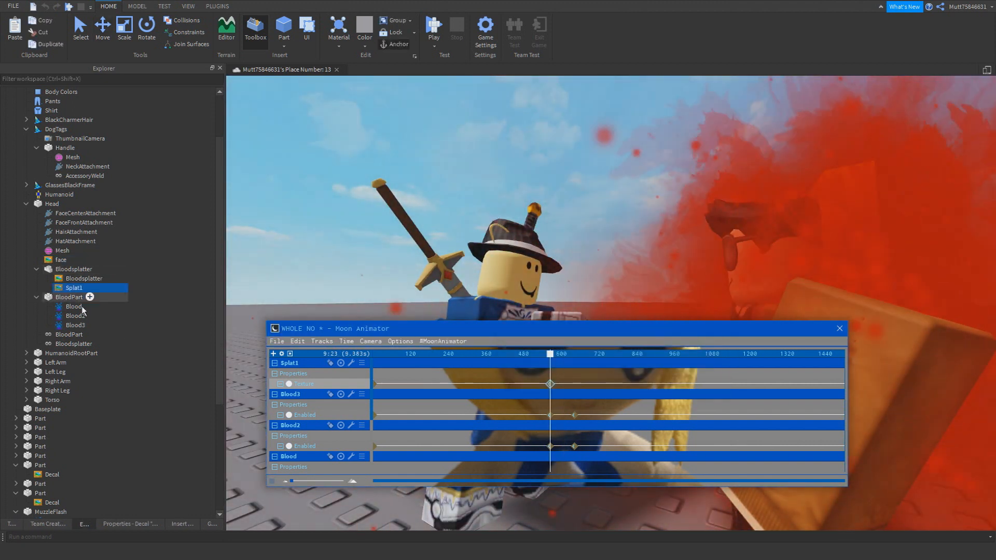
{"action": "left_click", "coordinate": [130, 524]}
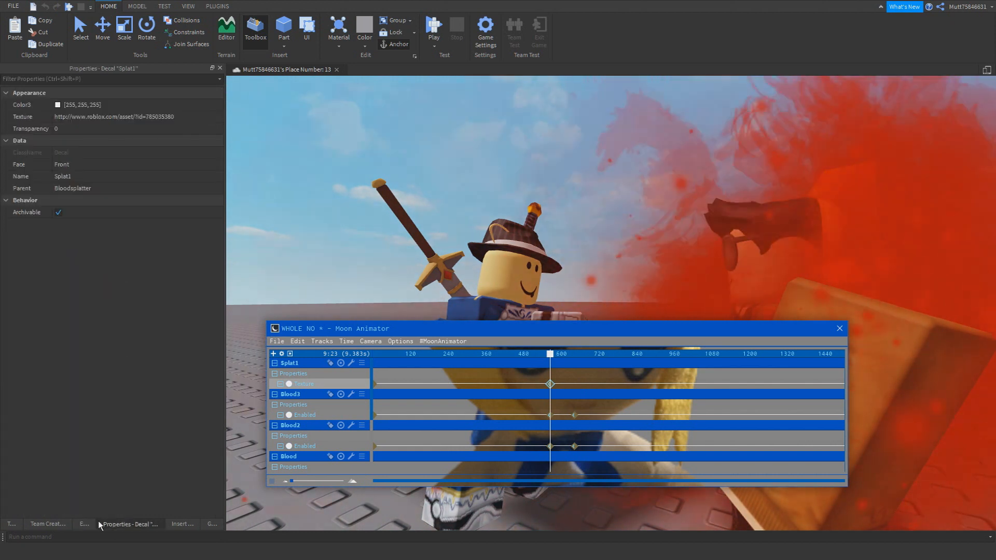
{"action": "left_click", "coordinate": [83, 523]}
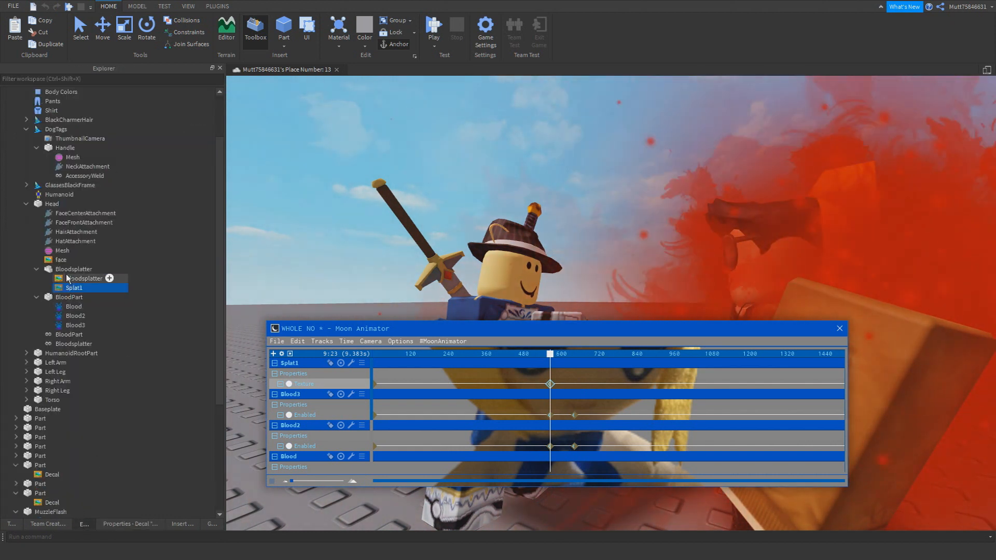
{"action": "left_click", "coordinate": [130, 524]}
{"action": "left_click", "coordinate": [84, 165]}
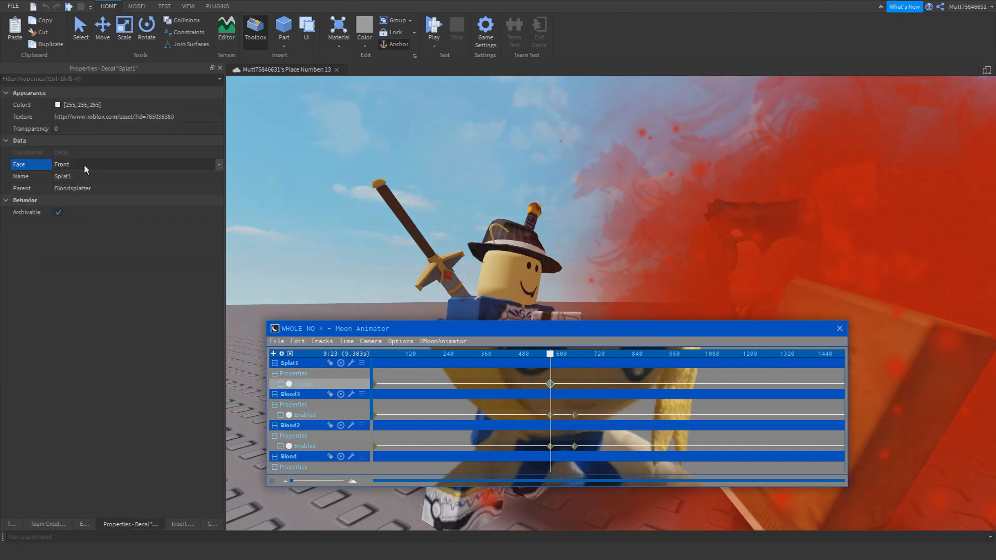
{"action": "left_click", "coordinate": [83, 165]}
{"action": "left_click", "coordinate": [80, 176]}
{"action": "left_click", "coordinate": [84, 524]}
{"action": "left_click_drag", "start_coordinate": [550, 353], "coordinate": [524, 357]}
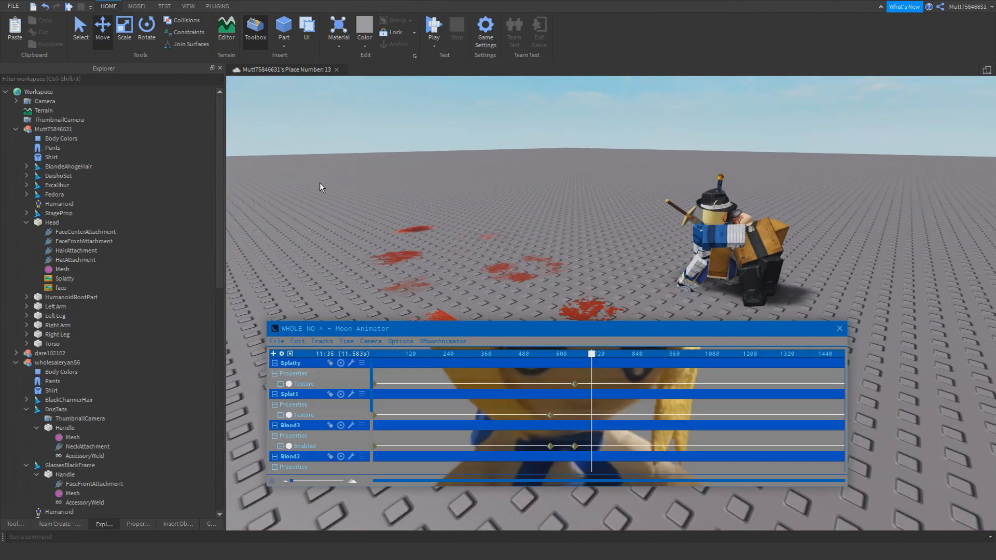
Close the animation and delete the blood splat parts from the ground
{"action": "right_click_drag", "start_coordinate": [423, 240], "coordinate": [422, 247]}
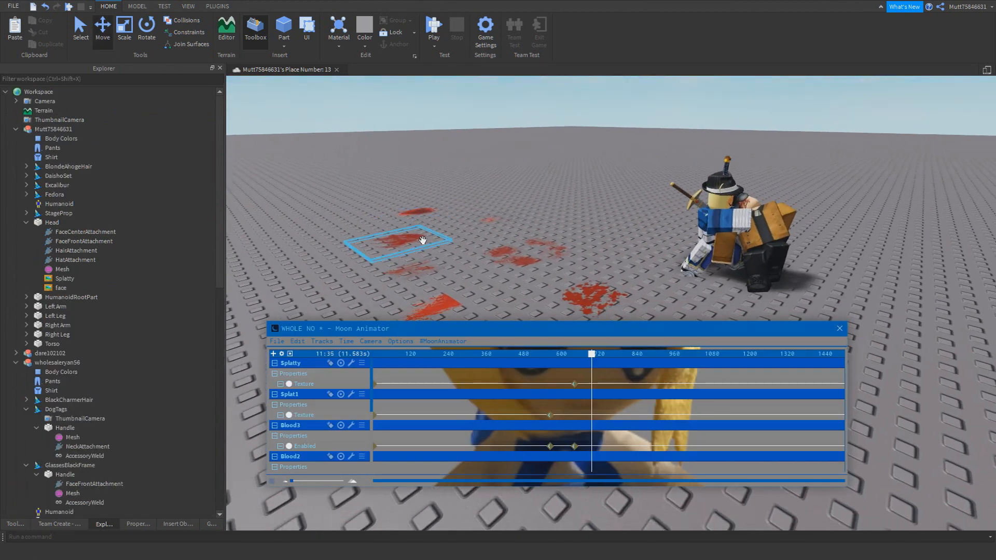
{"action": "left_click", "coordinate": [276, 342]}
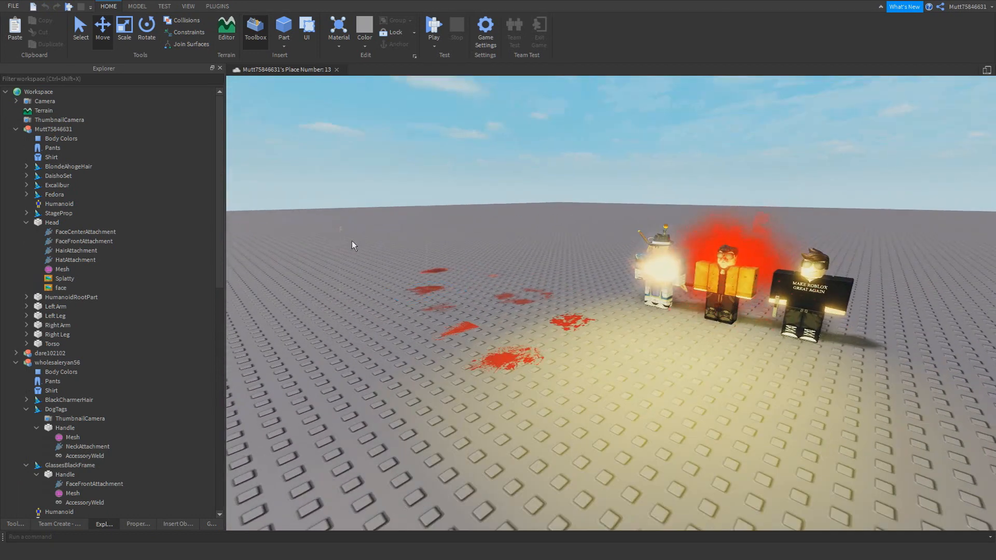
{"action": "left_click_drag", "start_coordinate": [340, 227], "coordinate": [576, 399]}
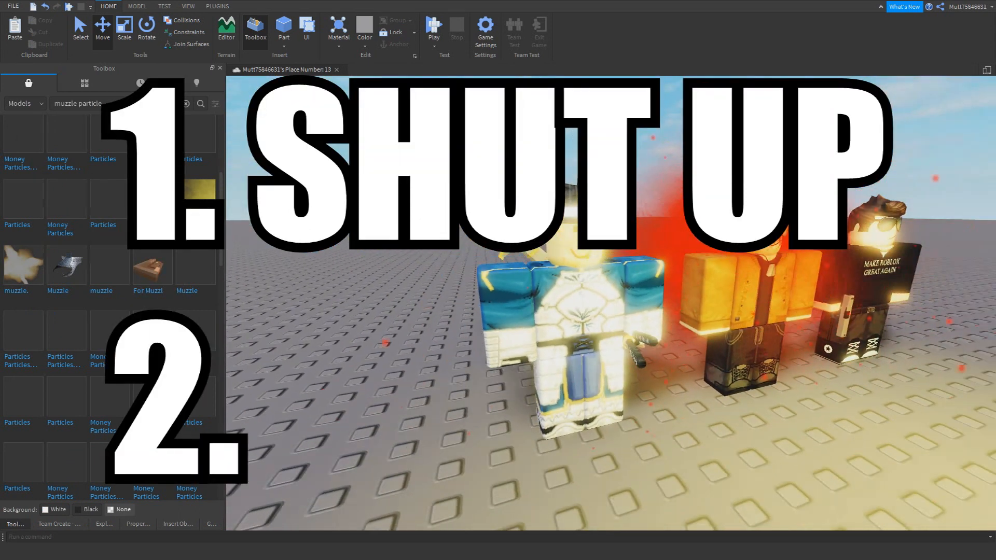
Insert the Faces model from My Models in the Toolbox and return to the marketplace models
{"action": "left_click", "coordinate": [21, 103]}
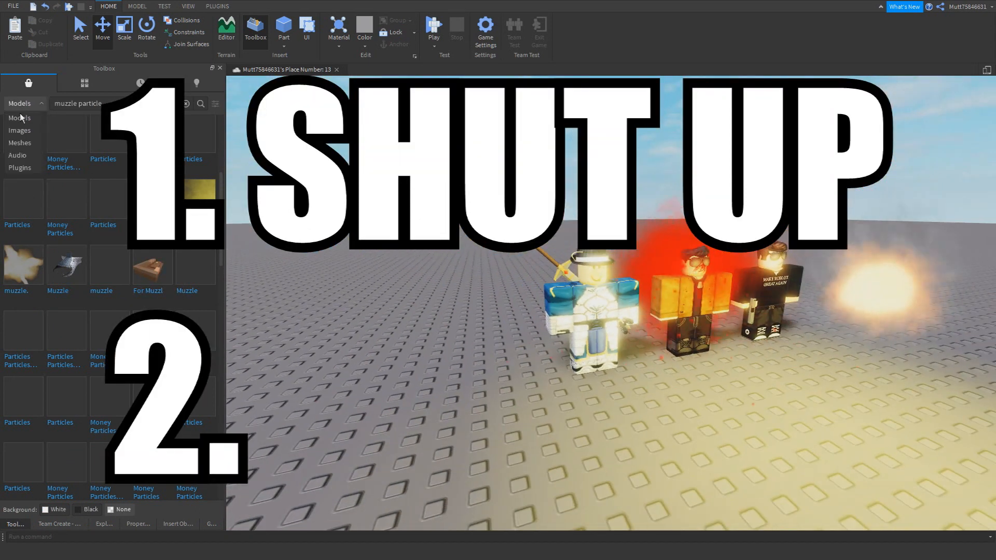
{"action": "left_click", "coordinate": [21, 161]}
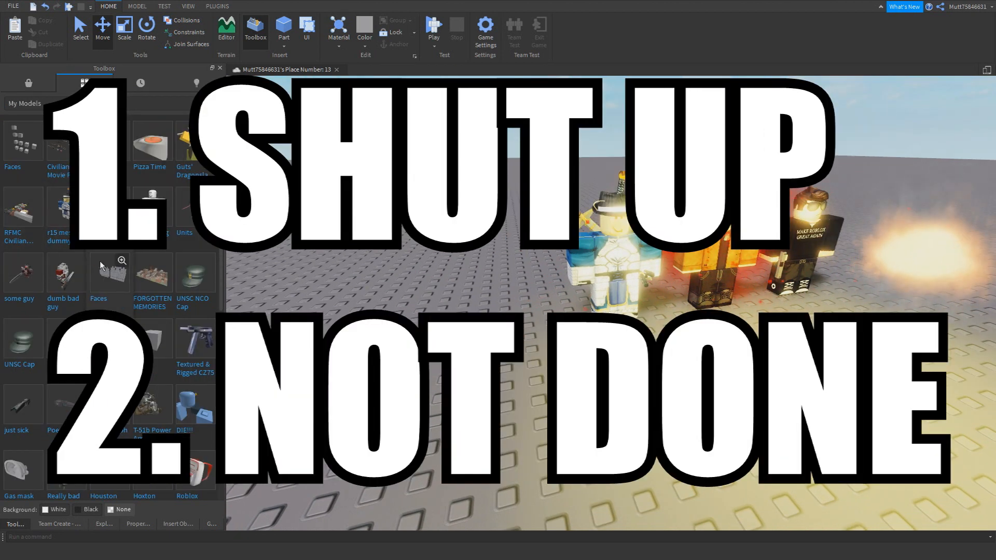
{"action": "left_click", "coordinate": [28, 103]}
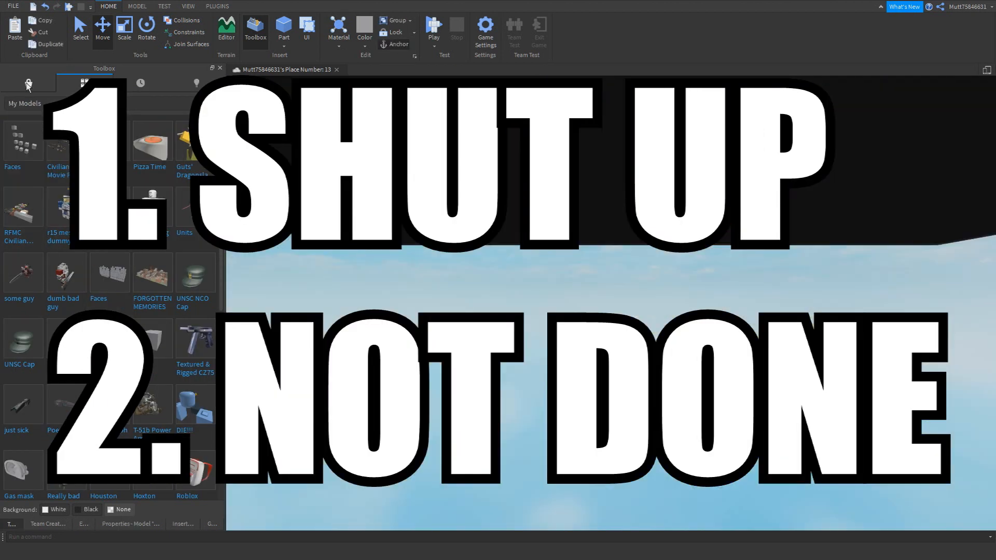
{"action": "left_click", "coordinate": [28, 83]}
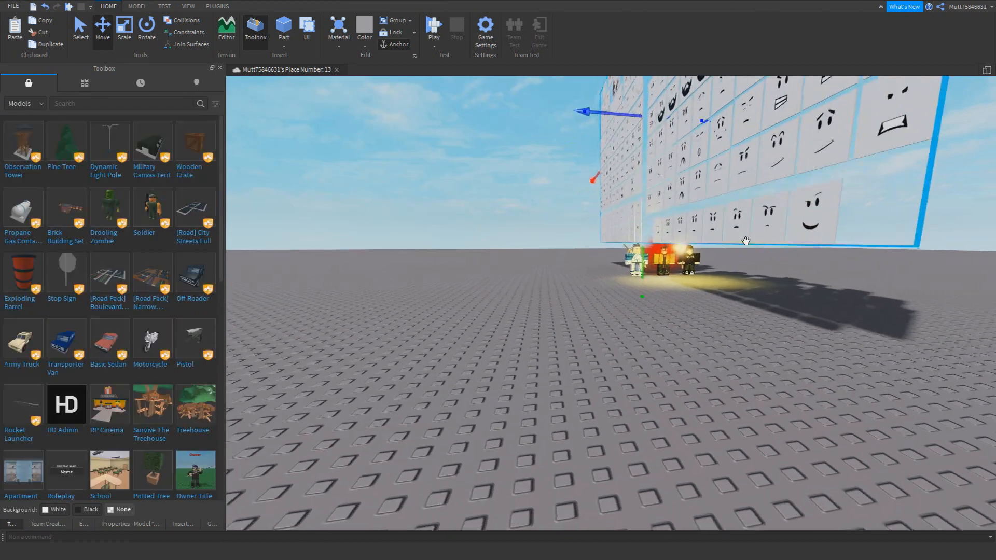
Move the Faces model to a clear spot on the baseplate and rotate it
{"action": "left_click_drag", "start_coordinate": [746, 240], "coordinate": [487, 260]}
{"action": "key", "text": "ctrl+r"}
{"action": "left_click", "coordinate": [573, 305]}
Examine the face and blood decals on the boards of the Faces model
{"action": "key", "text": "w"}
{"action": "right_click_drag", "start_coordinate": [575, 307], "coordinate": [543, 331]}
{"action": "key", "text": "w"}
{"action": "key", "text": "e"}
{"action": "key", "text": "s"}
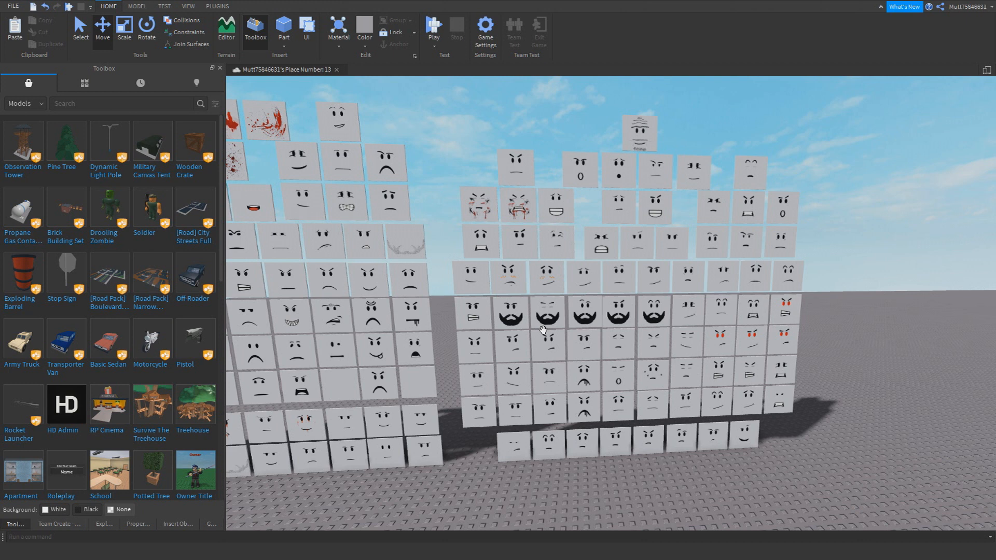
{"action": "key", "text": "a"}
{"action": "key", "text": "d"}
{"action": "key", "text": "w"}
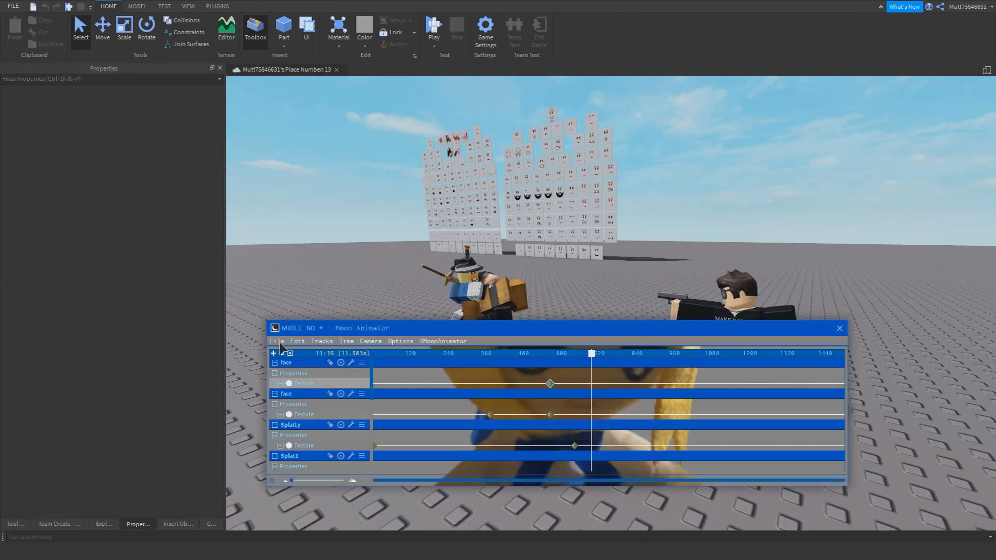
Remove the Faces model with the animation closed, and reopen WHOLE NO from Moon Animator's File Explorer
{"action": "left_click", "coordinate": [277, 340]}
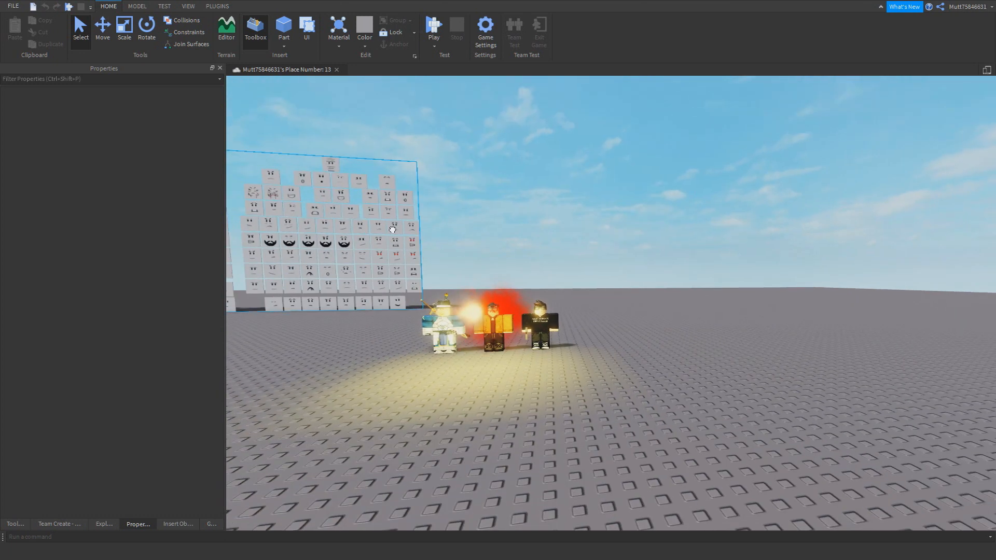
{"action": "left_click", "coordinate": [217, 5]}
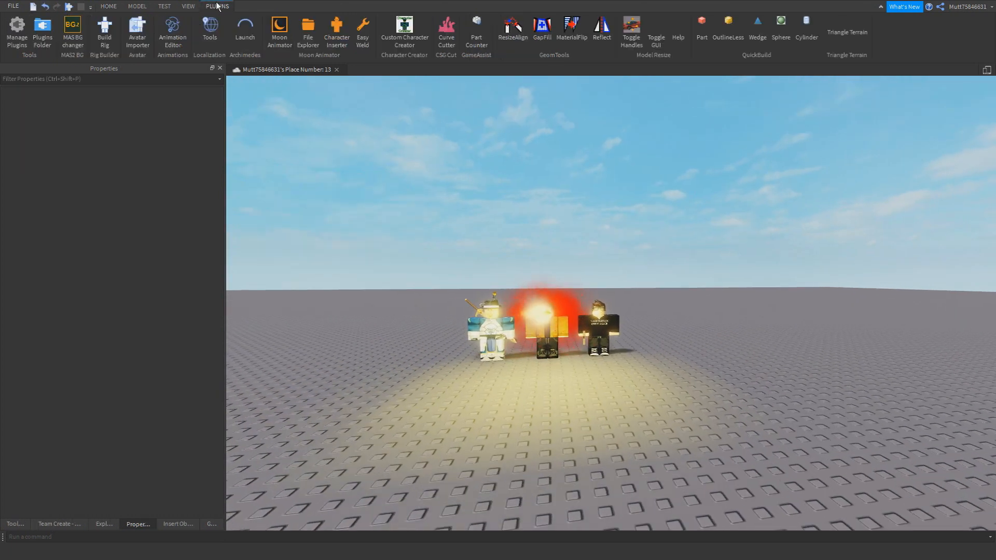
{"action": "left_click", "coordinate": [310, 31]}
{"action": "left_click", "coordinate": [685, 203]}
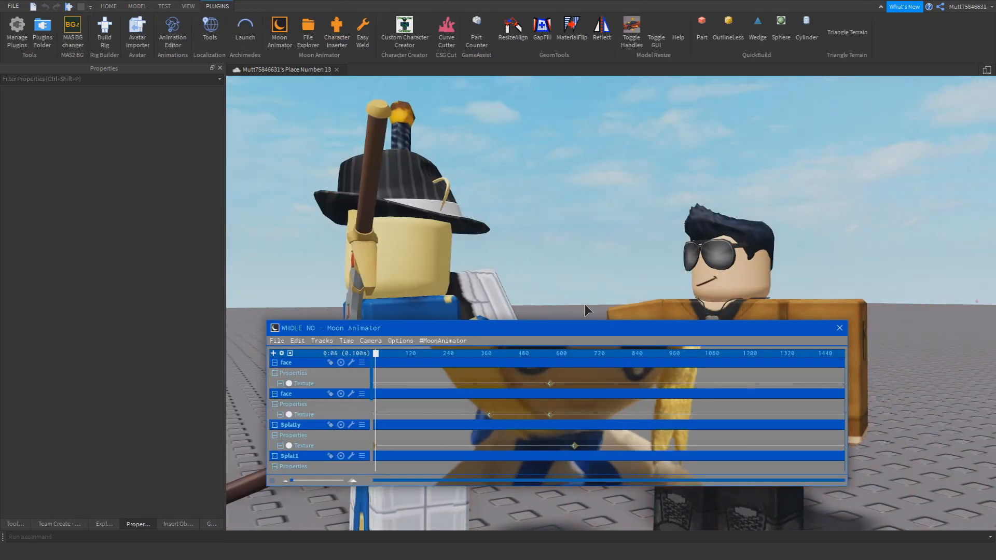